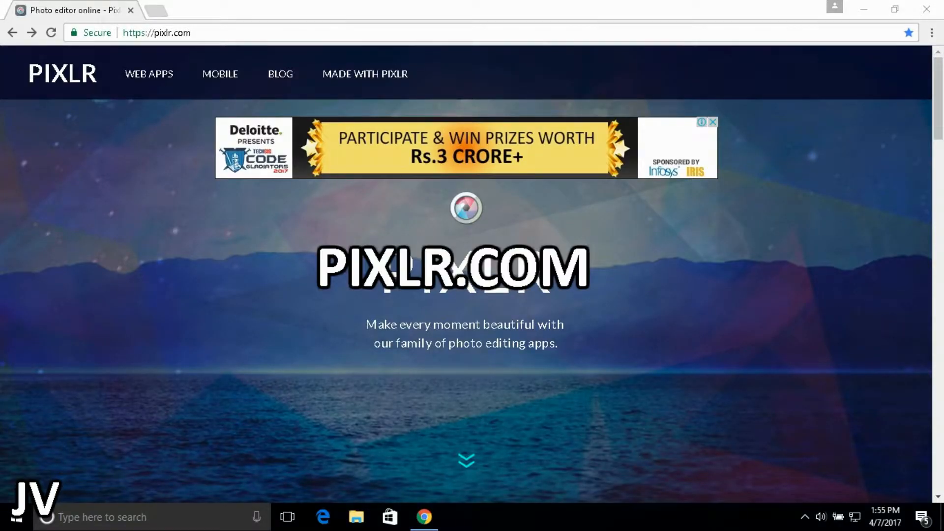
Launch the Pixlr Editor web app from the Pixlr site and start creating a new image
scroll(466, 275, "down", 5)
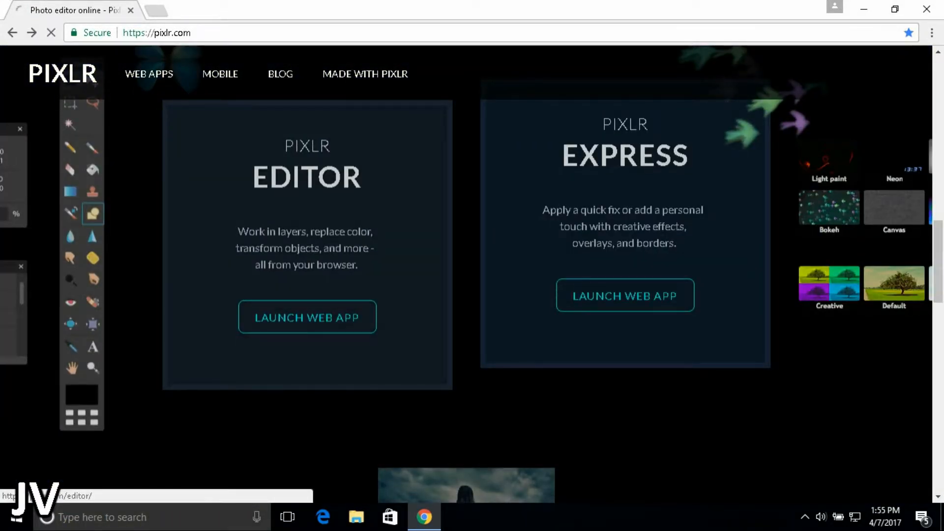
left_click(307, 317)
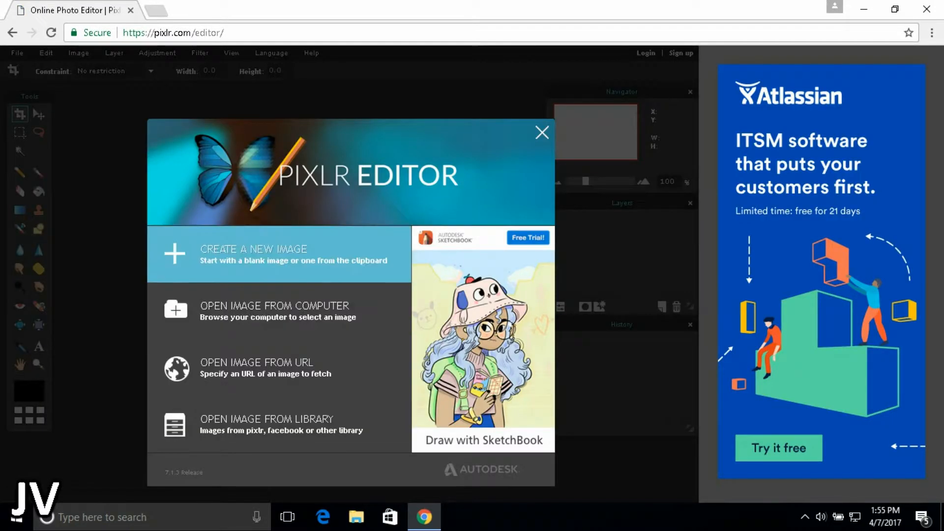
left_click(221, 253)
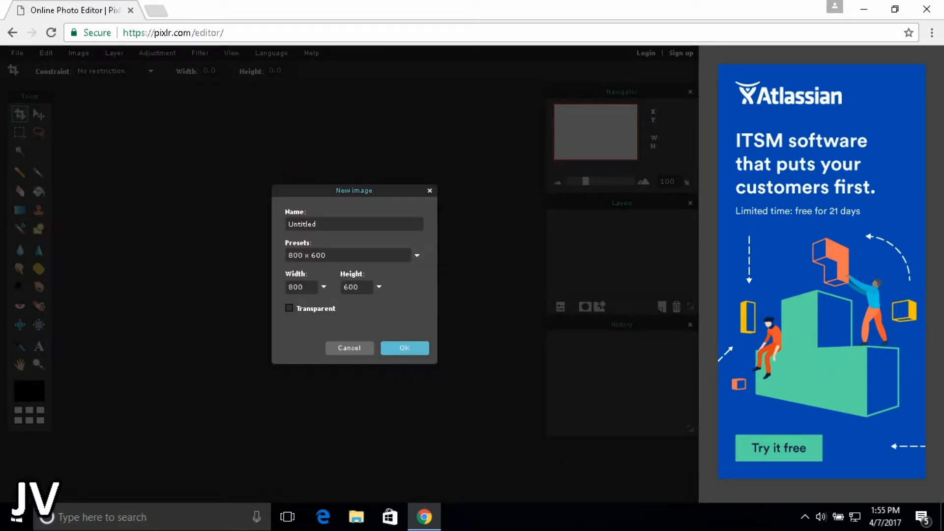
Create a transparent image named thumbnail with a width of 1280 and a height of 720
key("BackSpace")
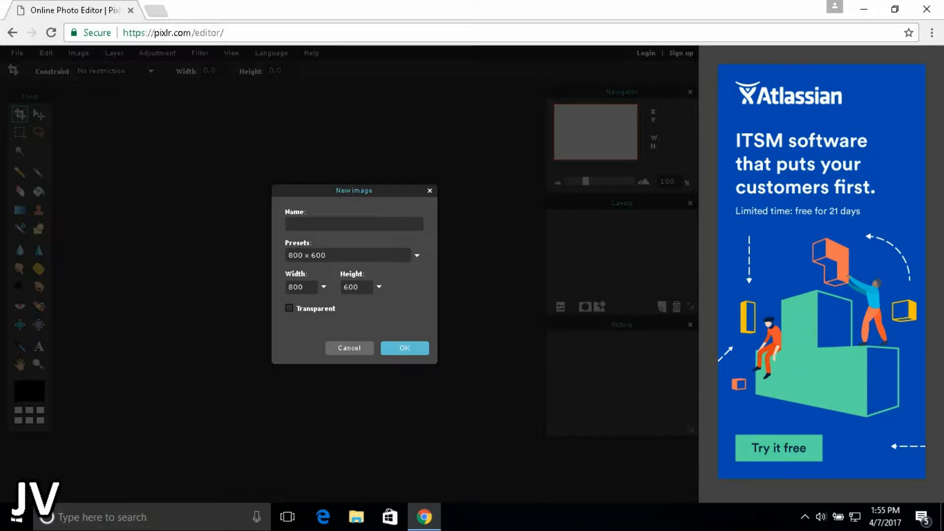
type("thum")
key("Tab")
key("BackSpace")
type("1280")
key("Tab")
key("BackSpace")
type("720")
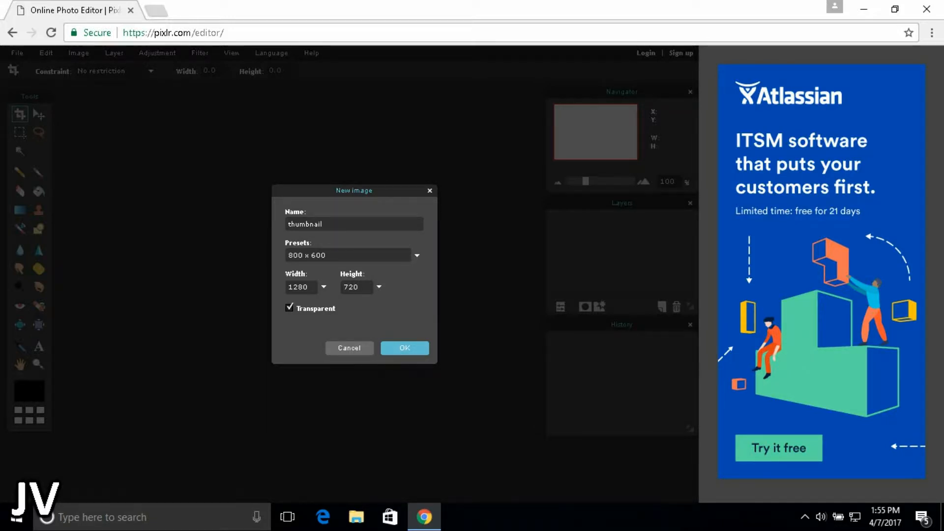
key("Return")
scroll(295, 231, "down", 3)
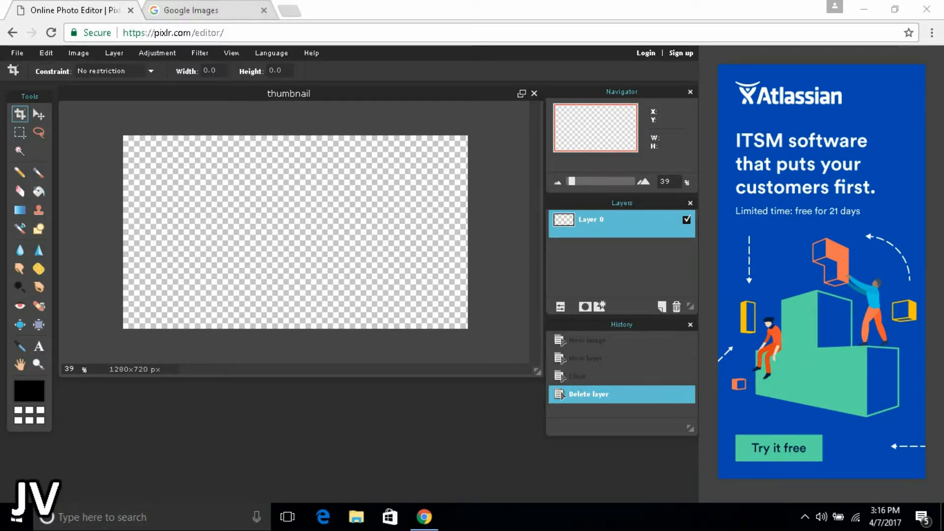
Switch to Google Images and search for orange sunburst
left_click(168, 8)
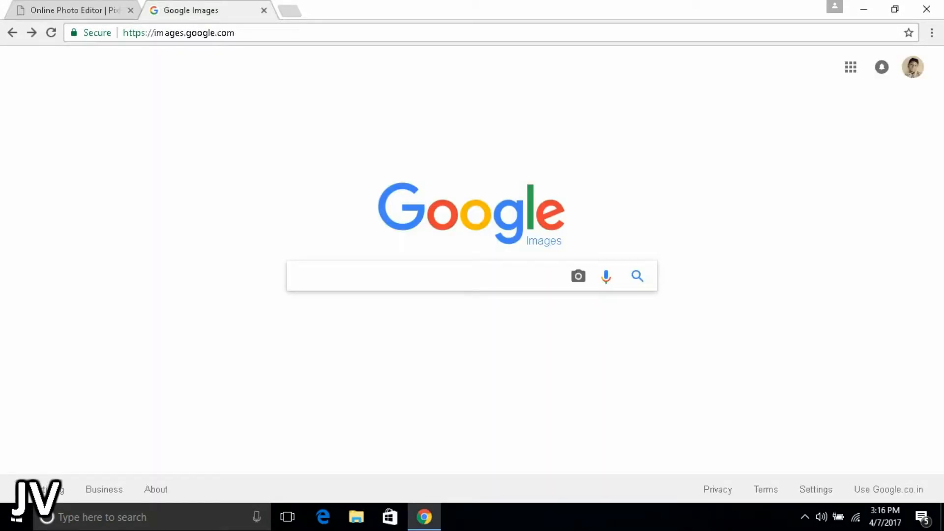
type("ora")
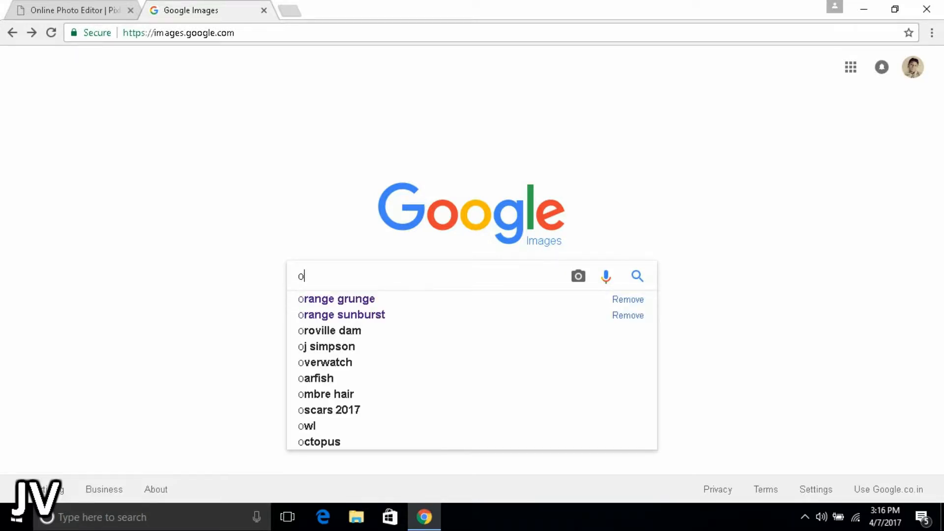
key("Down")
key("Down")
key("Return")
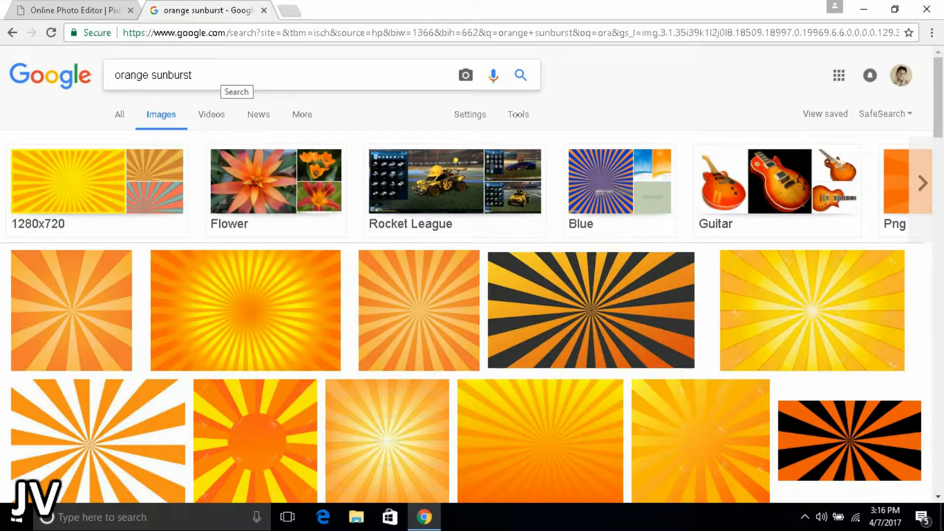
Change the image search to orange grunge
left_click_drag(222, 78, 150, 74)
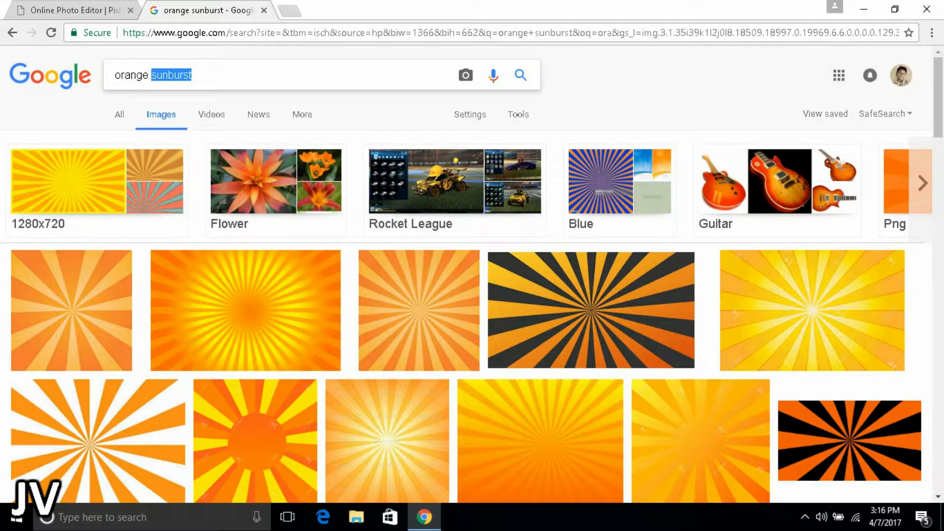
key("BackSpace")
type("grunge")
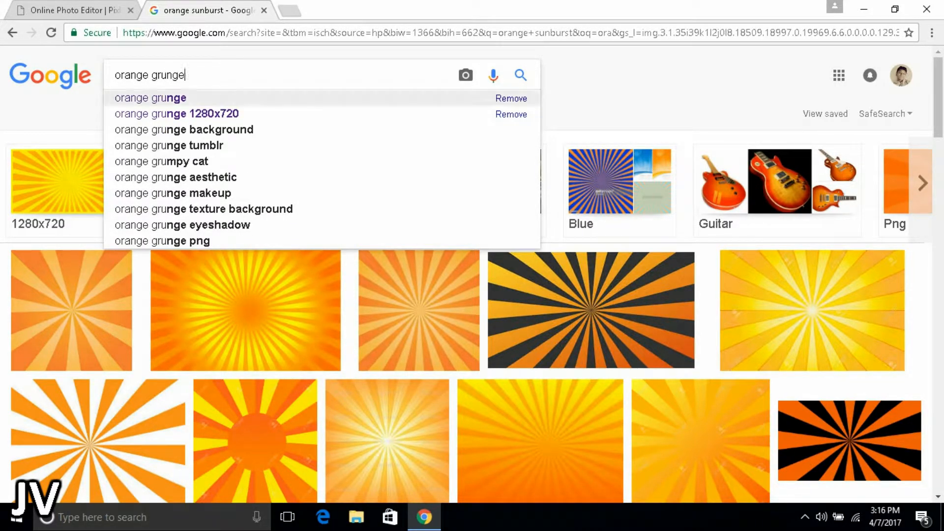
key("Return")
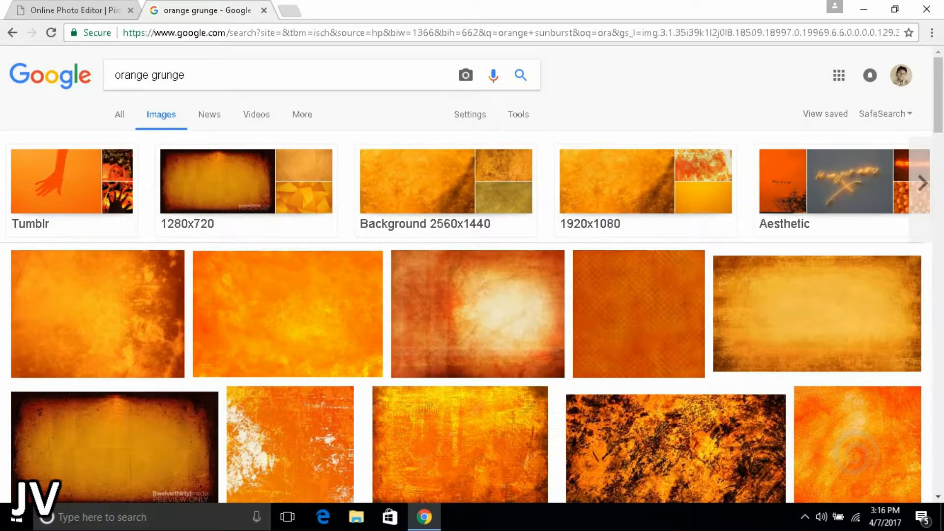
Find the 1920 × 1080 Scratches Texture Grunge wallpaper in the results and save it to Documents as background
scroll(472, 276, "down", 7)
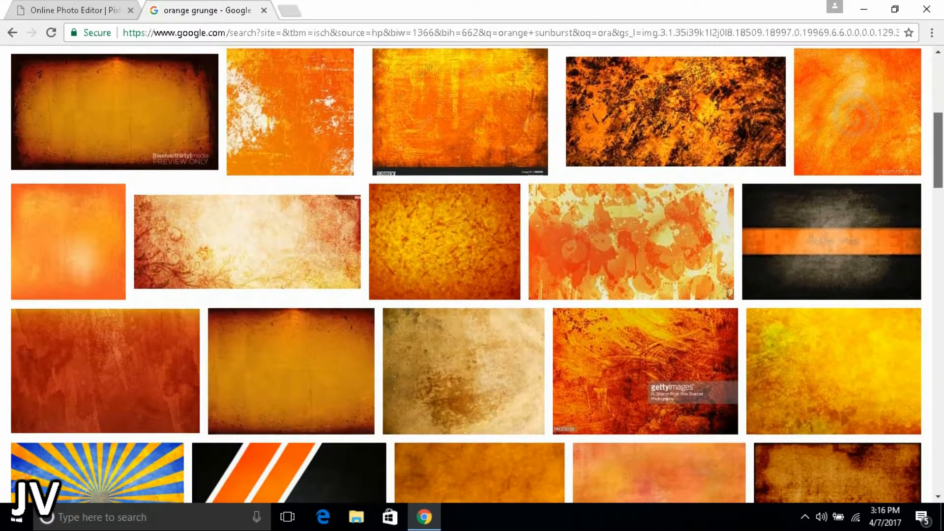
left_click_drag(937, 150, 938, 191)
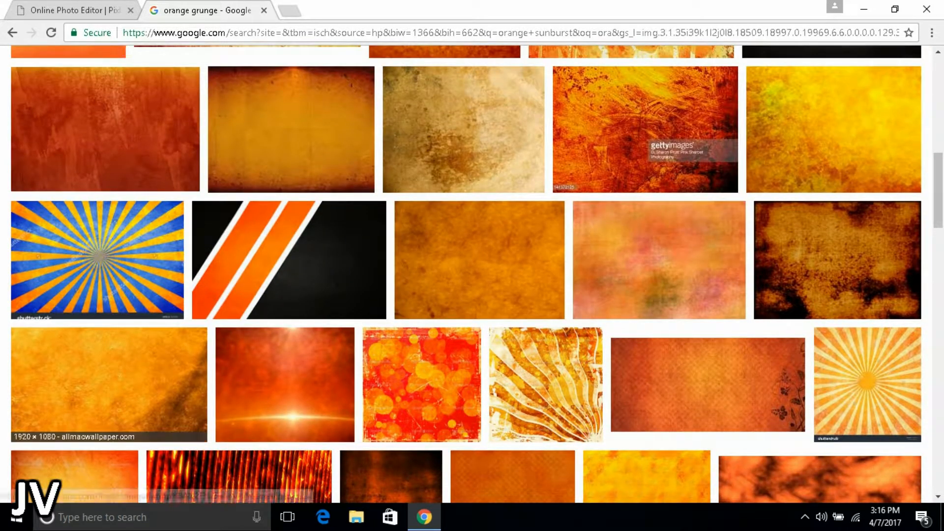
left_click(118, 395)
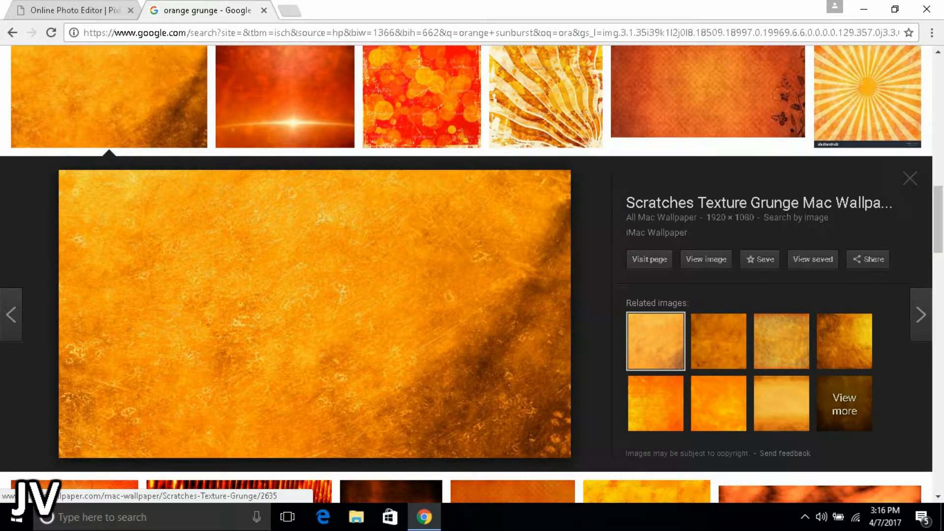
right_click(168, 165)
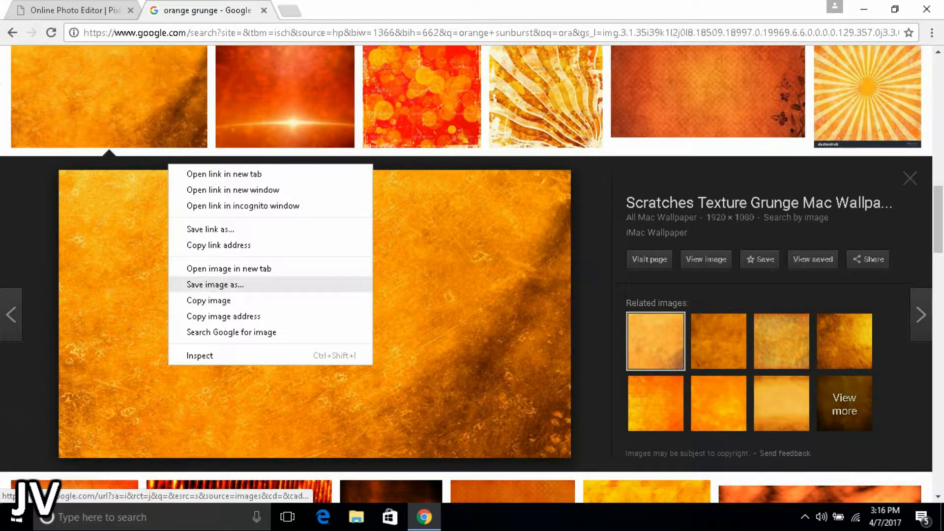
left_click(215, 284)
key("BackSpace")
type("background")
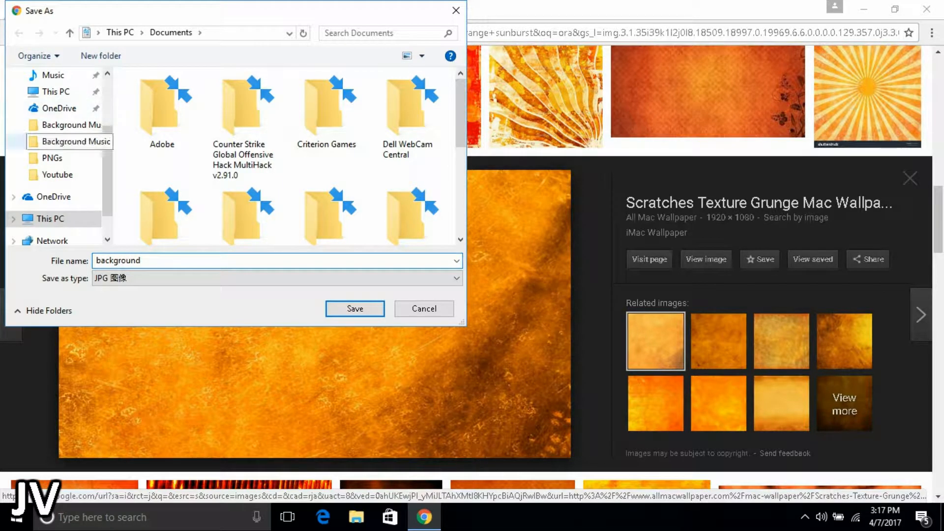
scroll(57, 108, "up", 2)
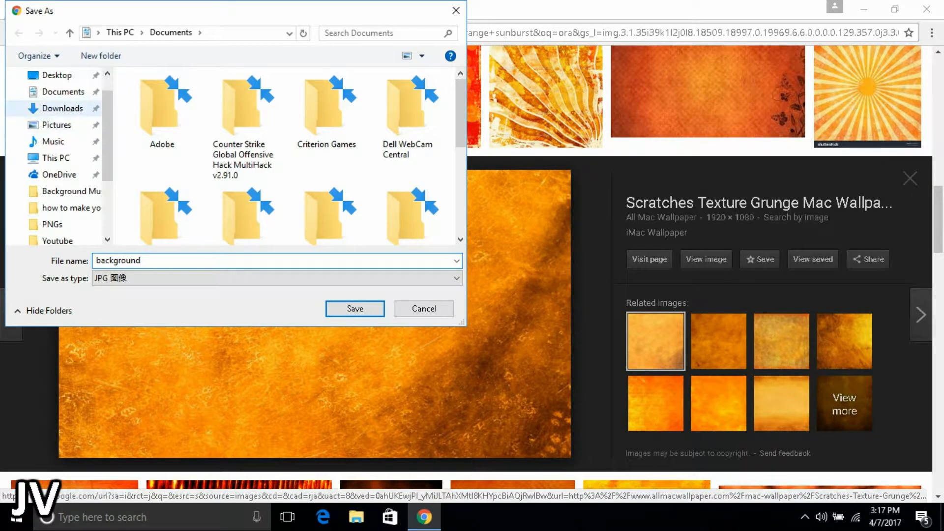
left_click(355, 308)
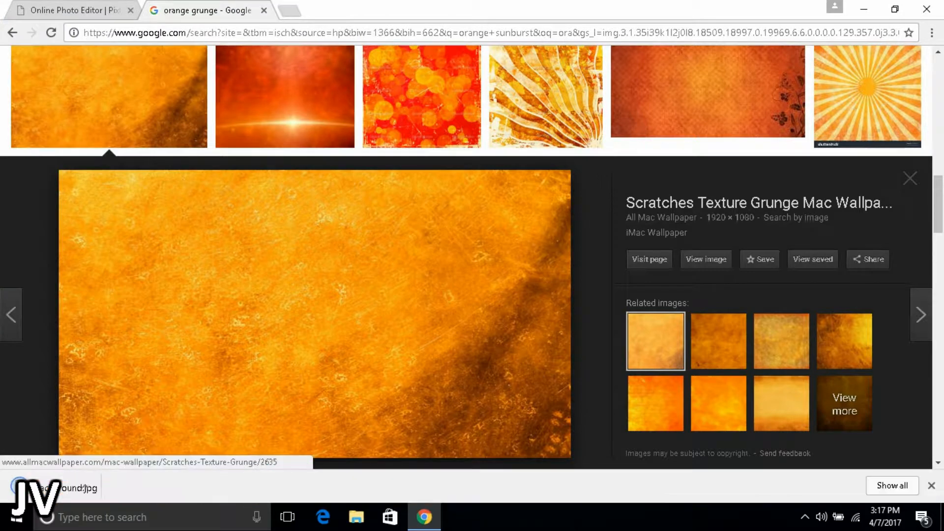
Switch back to Pixlr Editor and open background.jpg from the Documents folder
left_click(54, 11)
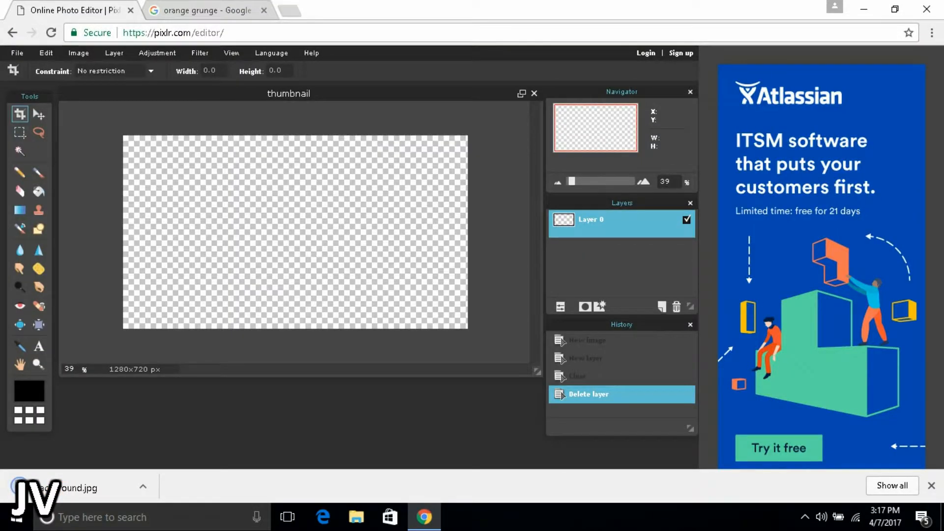
left_click(17, 53)
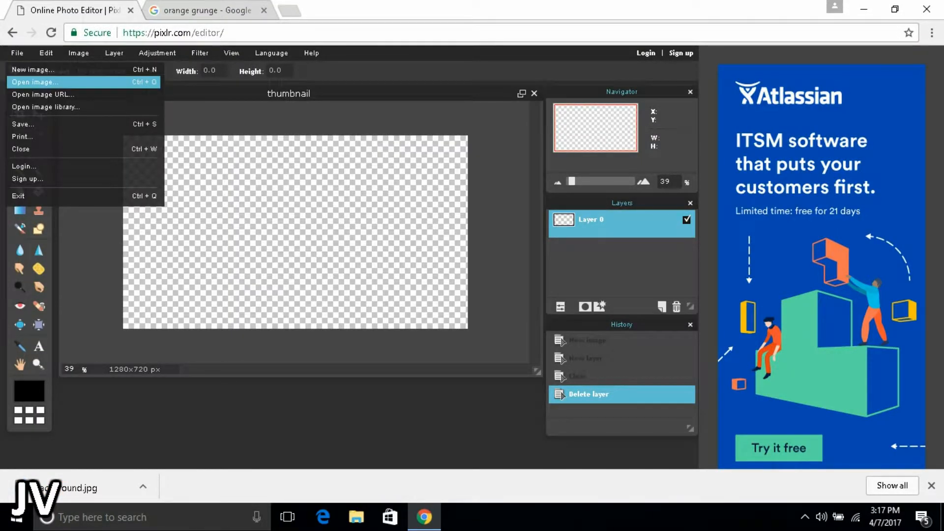
left_click(35, 82)
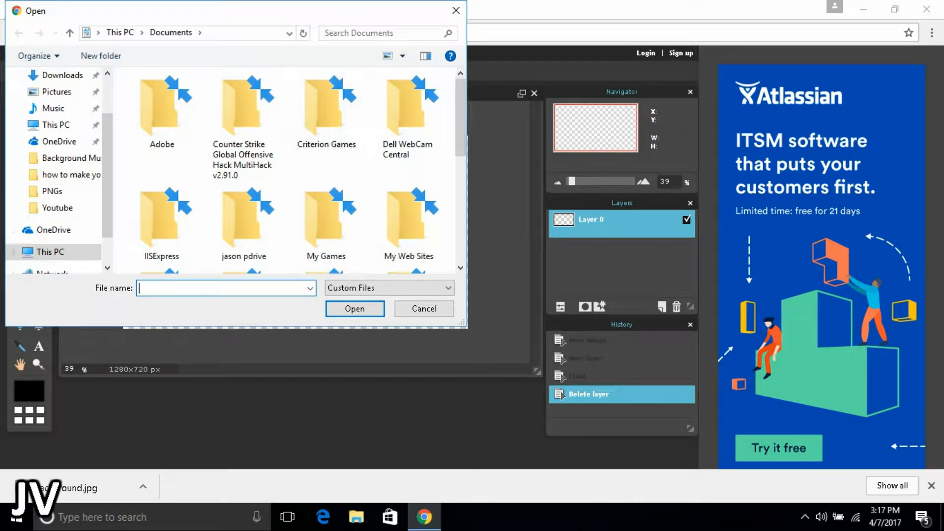
scroll(315, 123, "down", 2)
scroll(319, 148, "up", 2)
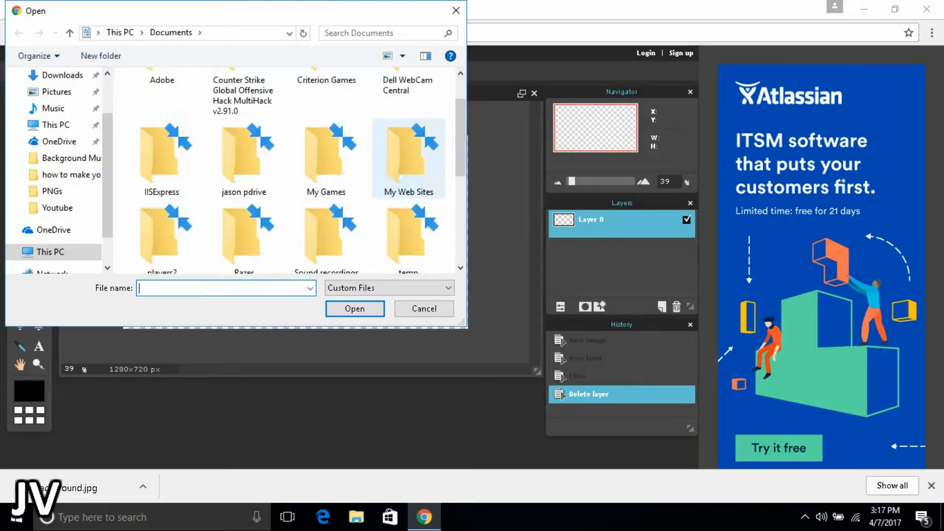
scroll(54, 172, "up", 3)
left_click(63, 119)
left_click(221, 288)
type("ba")
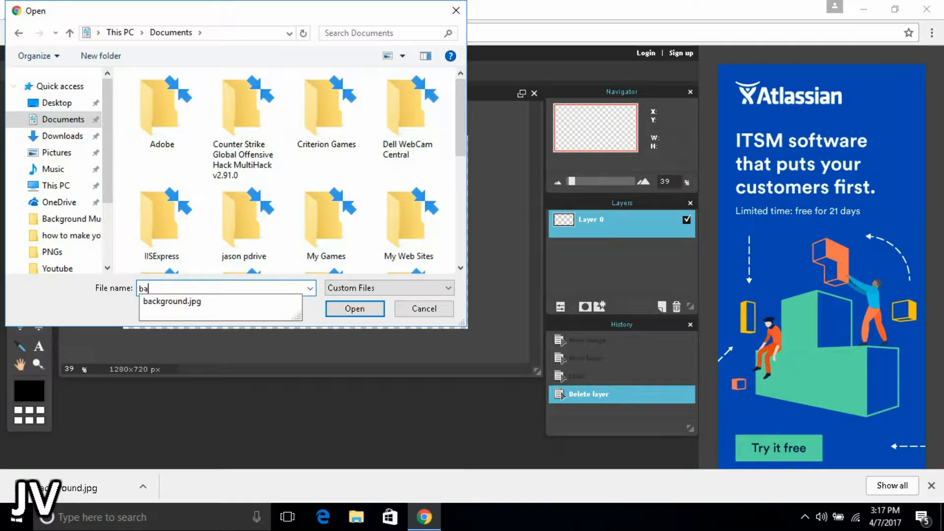
key("Down")
key("Return")
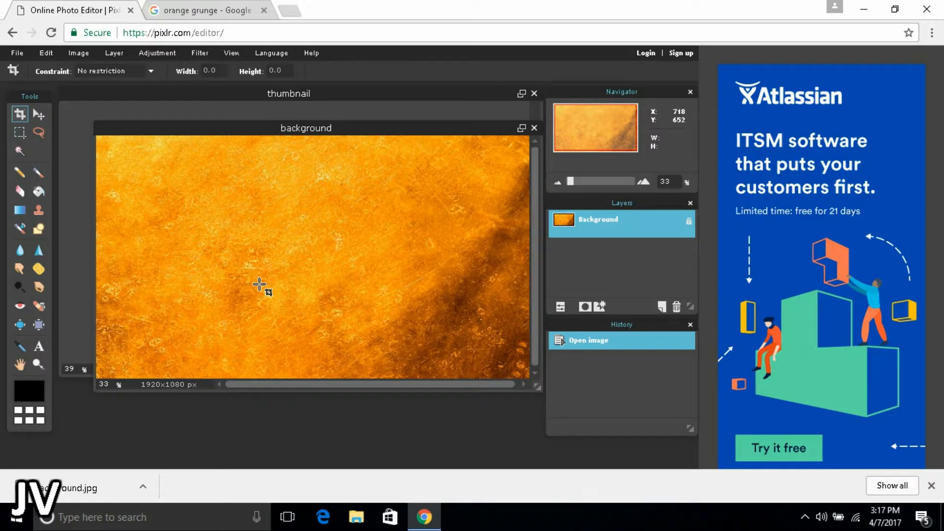
Copy the entire background image and paste it as a new layer into the thumbnail image
key("ctrl+a")
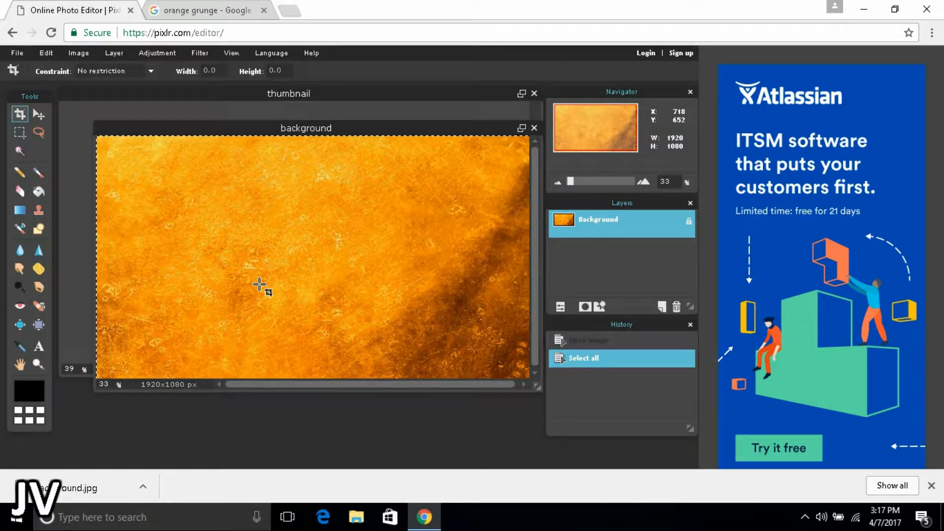
key("ctrl+c")
left_click_drag(306, 128, 289, 390)
left_click(340, 227)
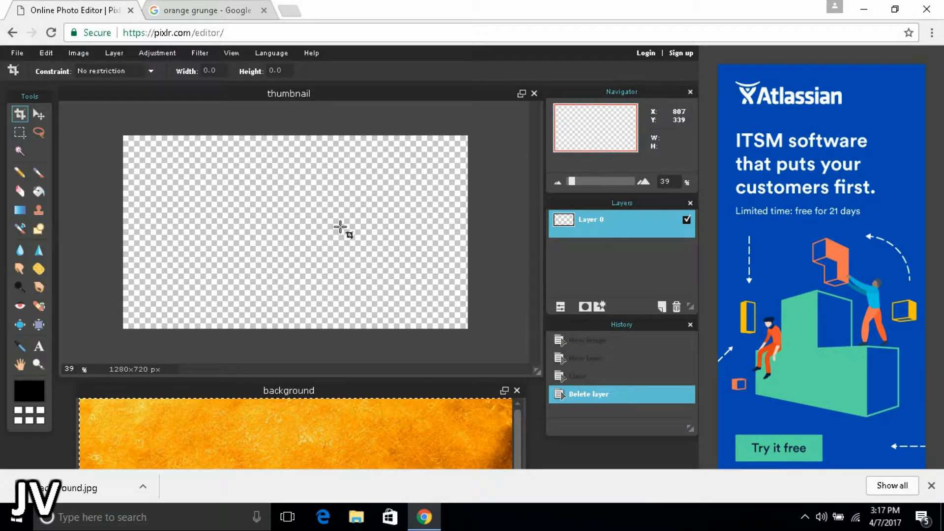
key("ctrl+v")
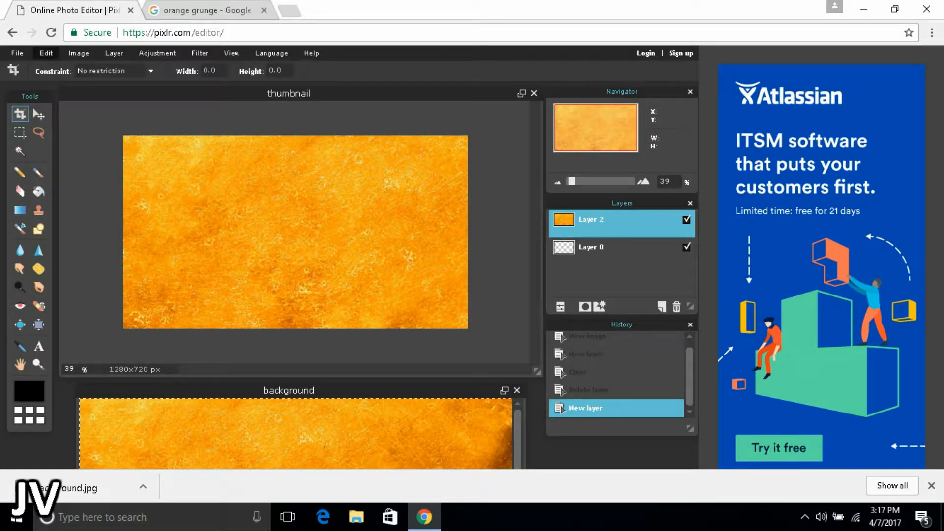
Shift the pasted texture up and left with Free transform, apply the change, and close the background image without saving
left_click(47, 52)
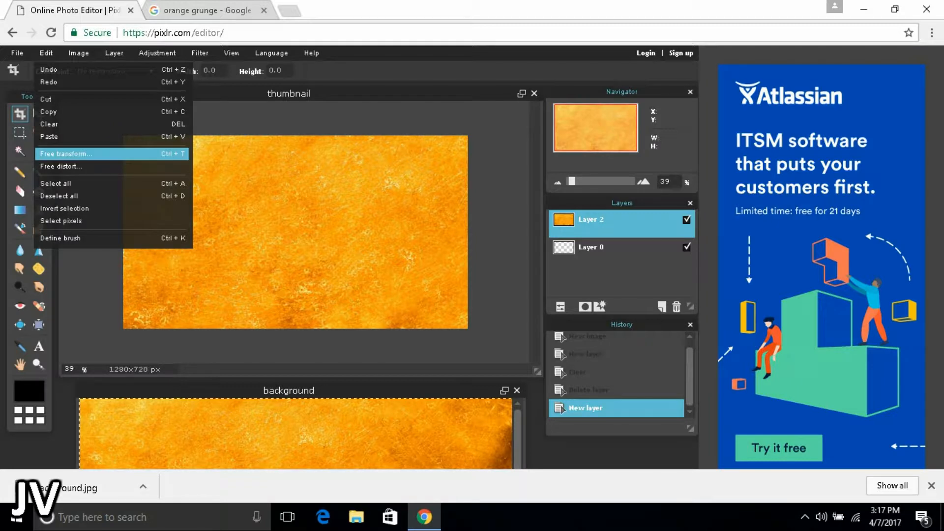
left_click(66, 153)
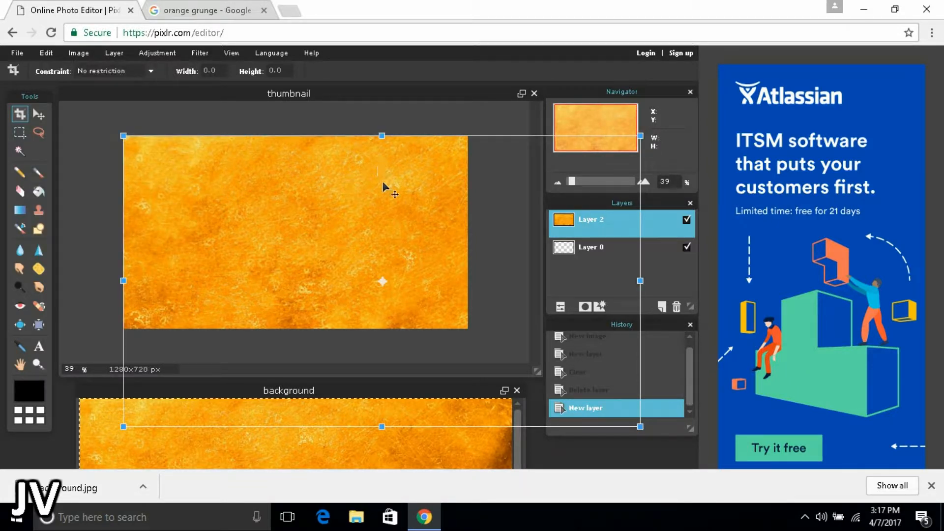
left_click_drag(384, 214, 336, 176)
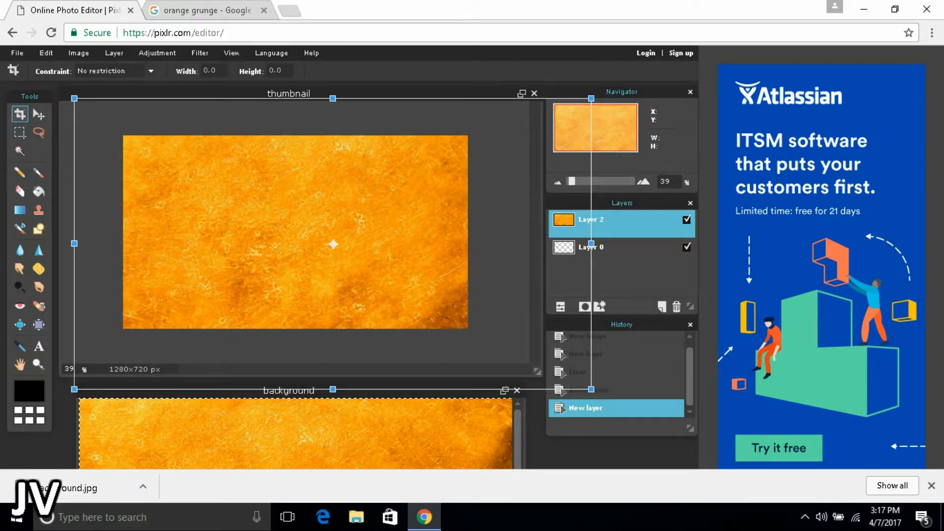
key("Return")
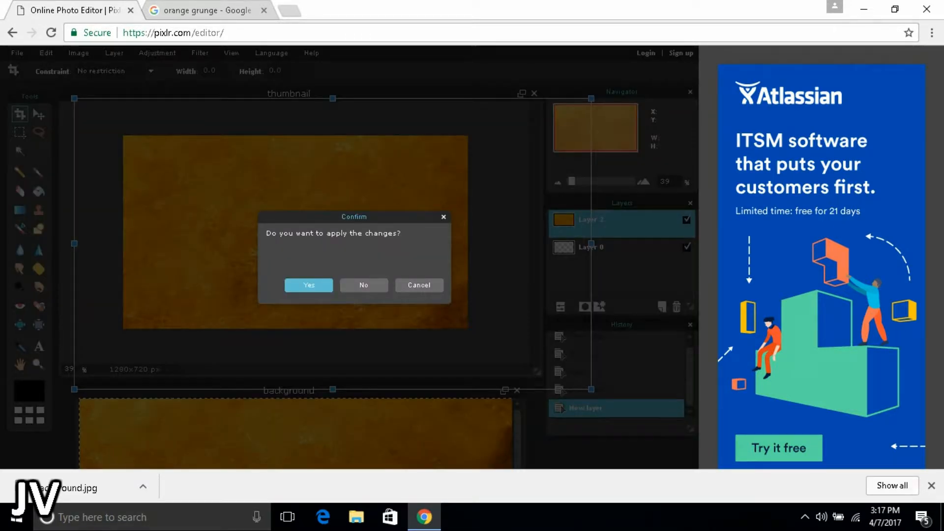
left_click(307, 286)
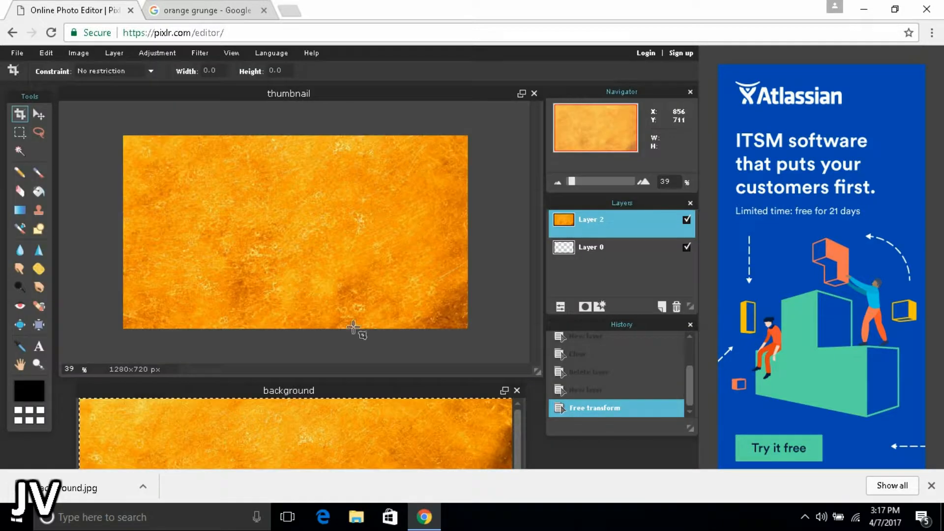
left_click(516, 389)
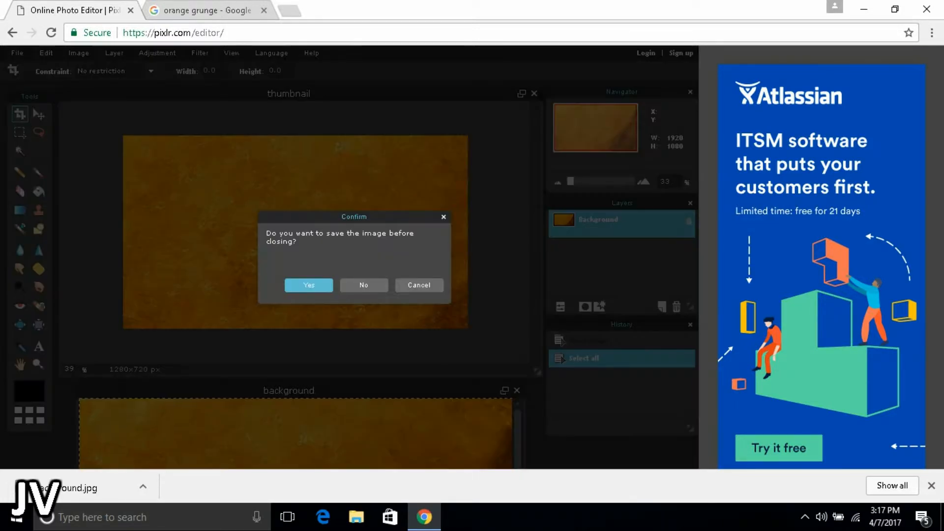
left_click(357, 284)
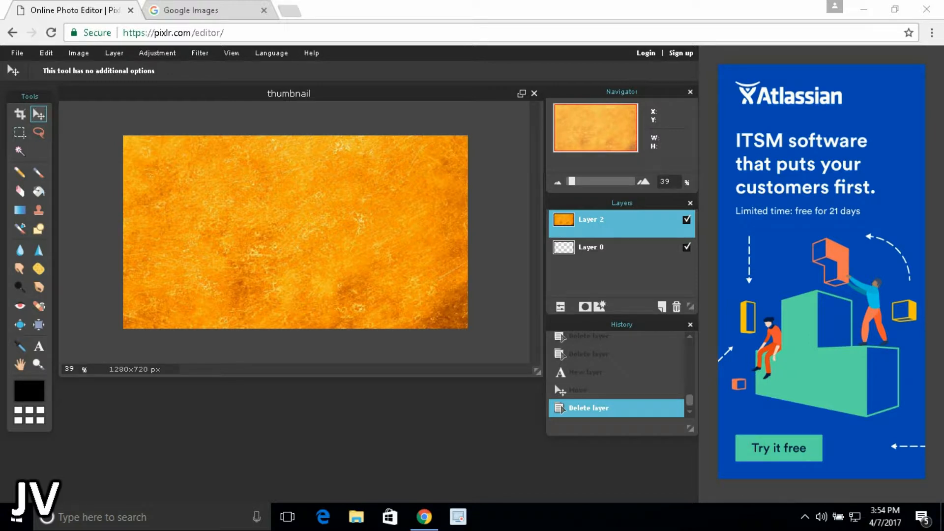
Add a text layer to the thumbnail reading MAKE, YOUR, OWN and THUMBNAIL! on four separate lines
left_click(38, 346)
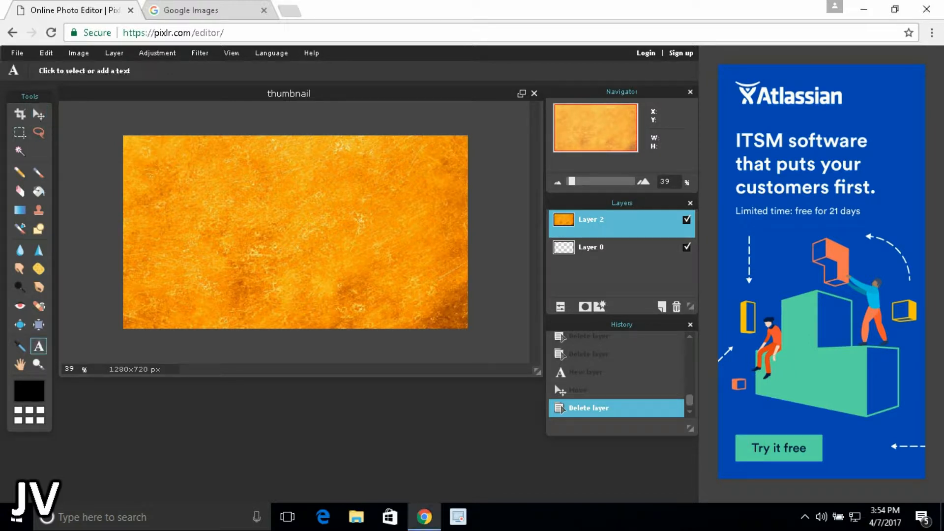
left_click(169, 260)
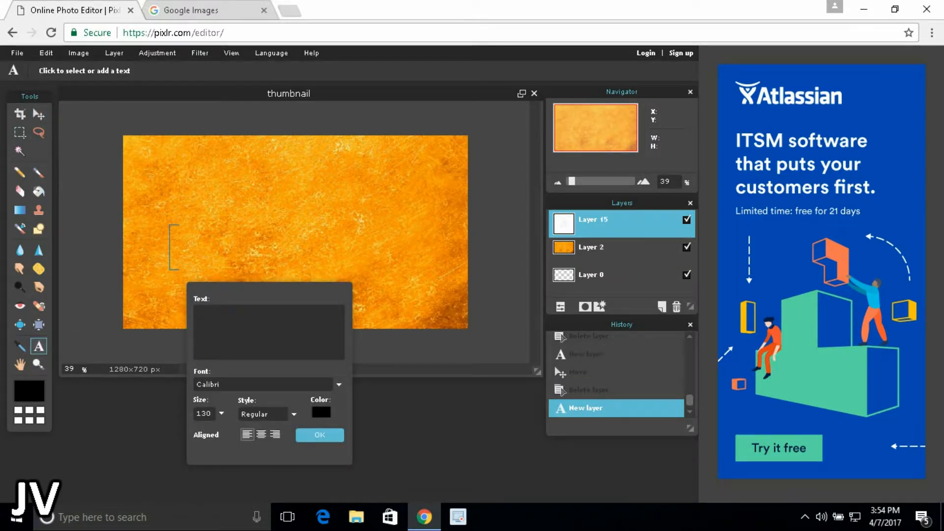
type("Make")
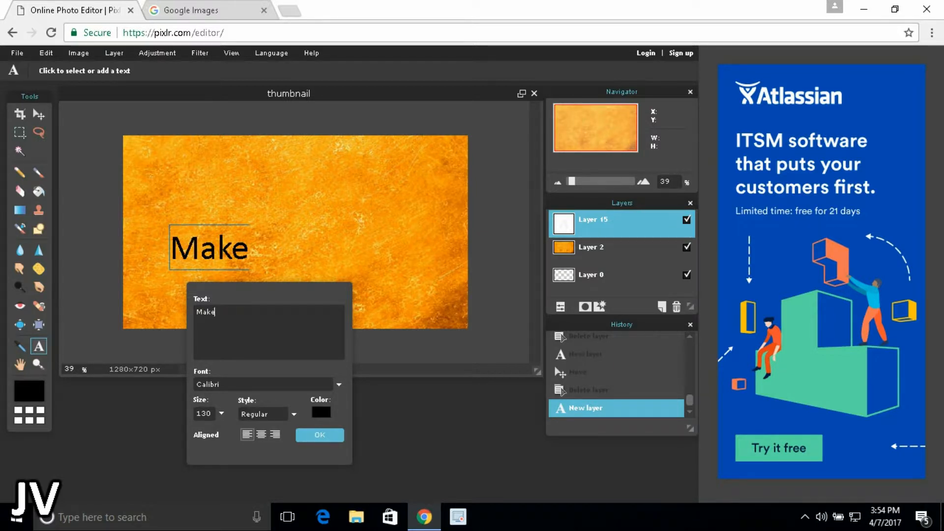
key("BackSpace")
key("BackSpace")
key("BackSpace")
type("AKE")
key("Return")
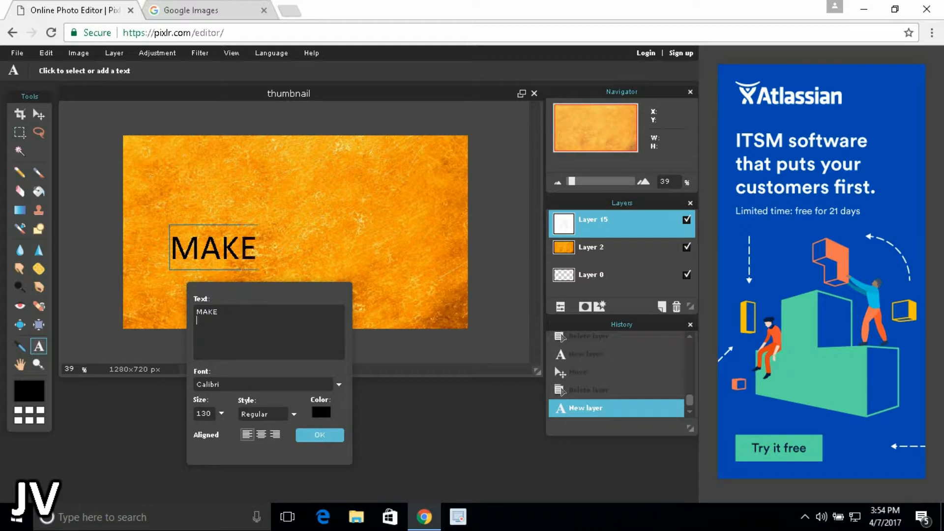
type("YOUR")
key("Return")
type("OWN ")
type("THUMBNAIL!")
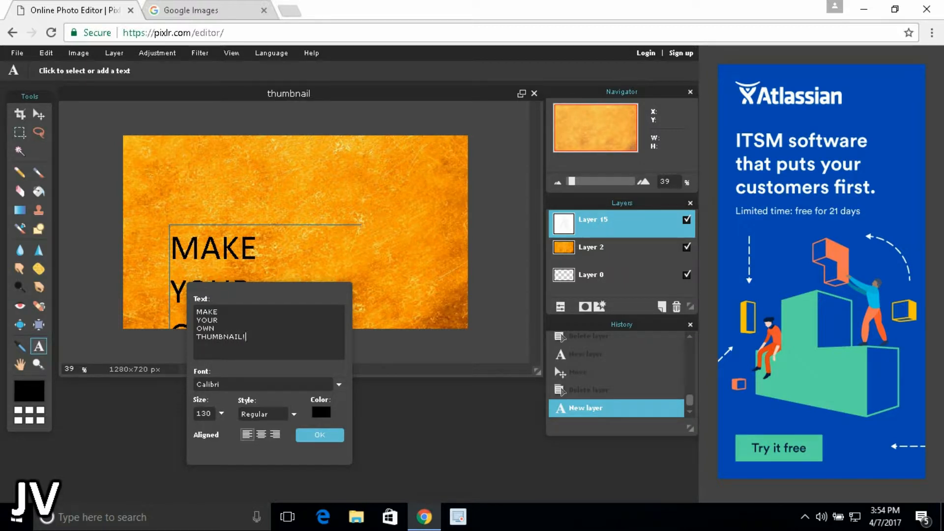
Make the text bold, centre-aligned and white (ffffff), and apply the text settings
left_click(266, 414)
left_click(261, 432)
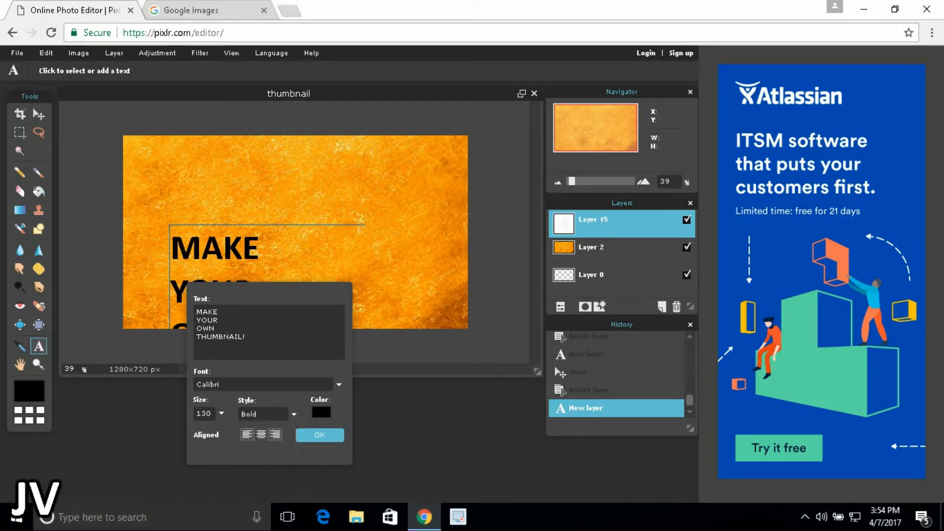
left_click(261, 435)
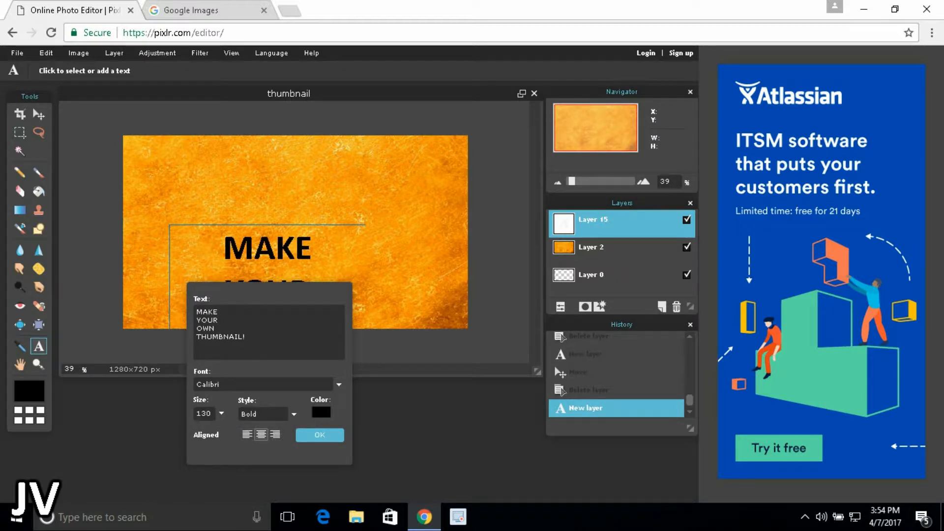
left_click(321, 412)
left_click(139, 346)
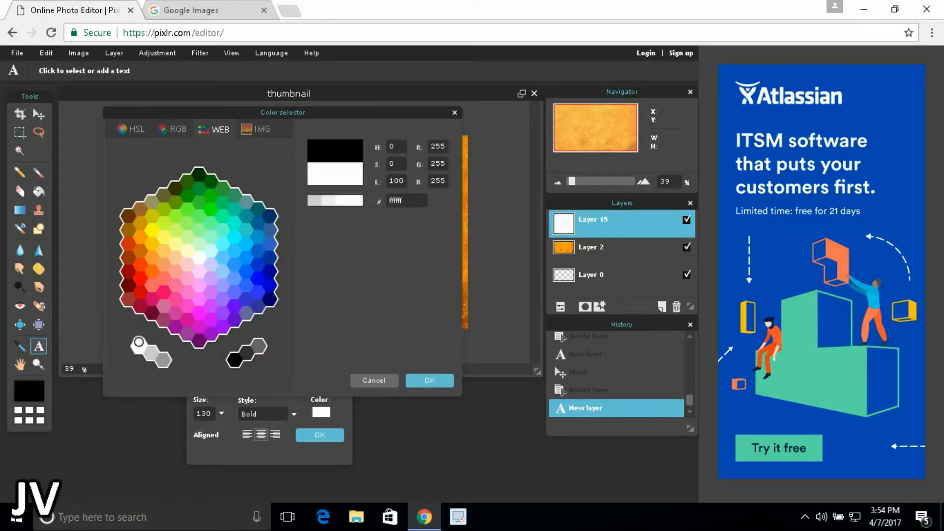
left_click(429, 380)
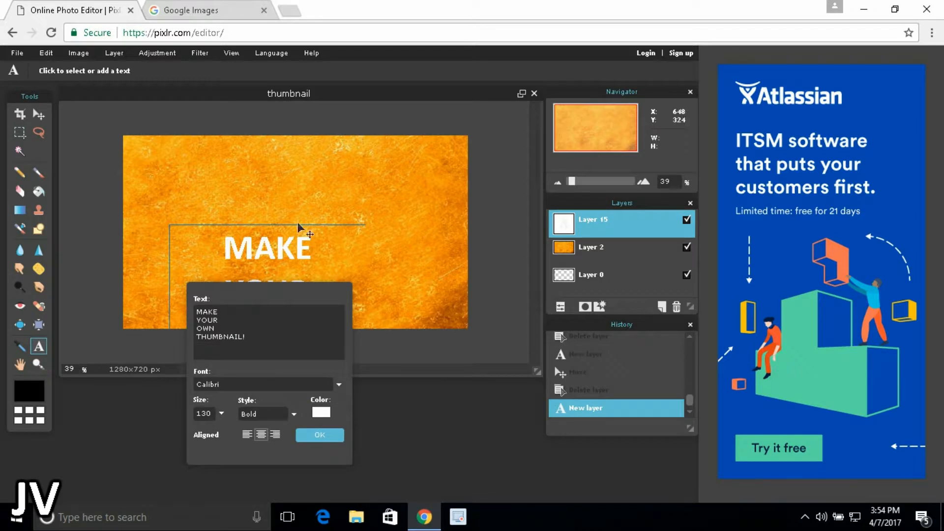
left_click(319, 435)
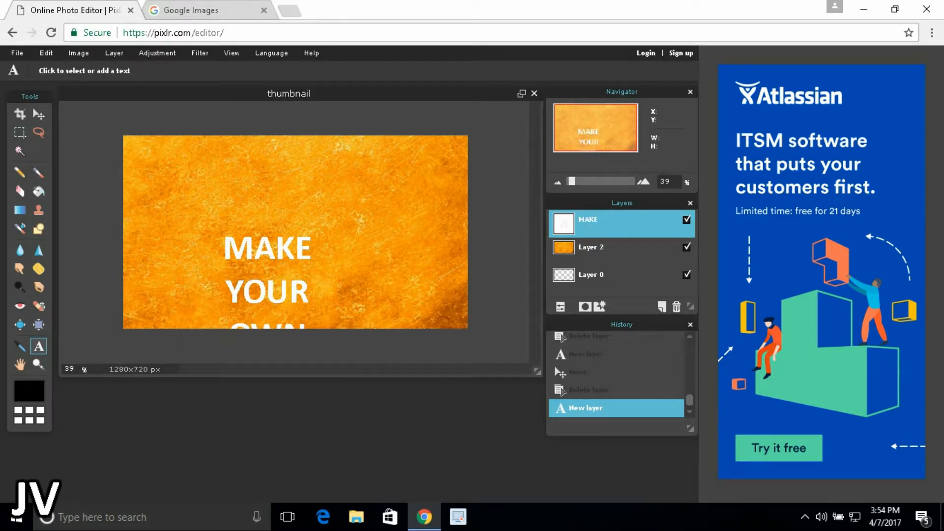
Move the text block up and left so all four lines fit within the left part of the canvas
left_click(281, 250)
left_click_drag(281, 251, 249, 179)
left_click(319, 434)
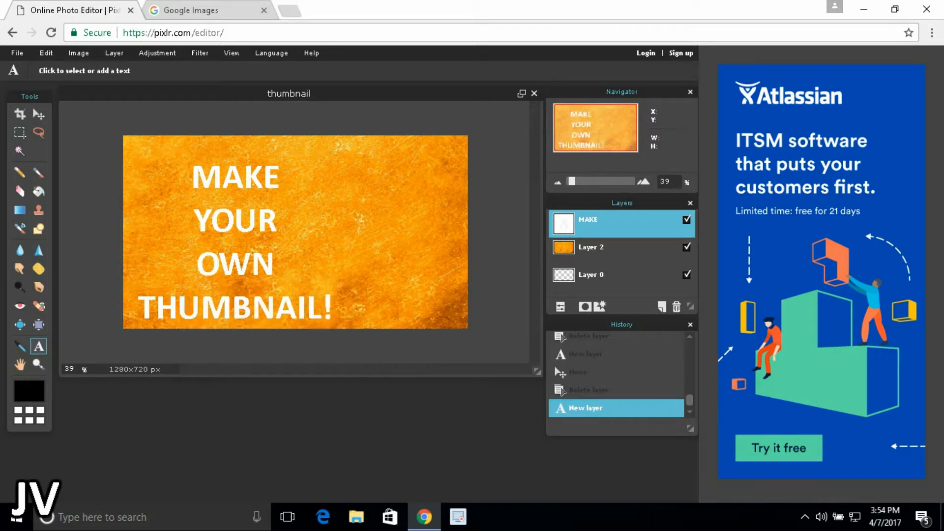
left_click(235, 222)
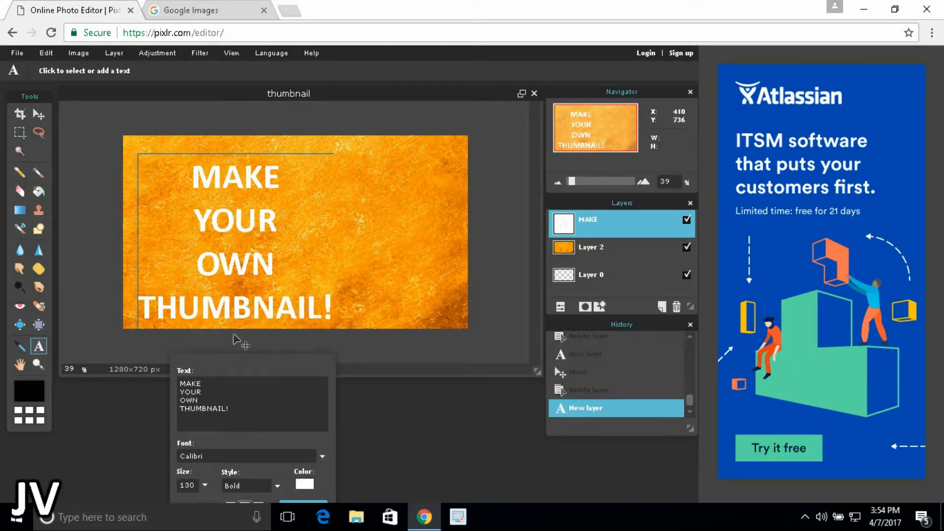
left_click_drag(248, 185, 239, 173)
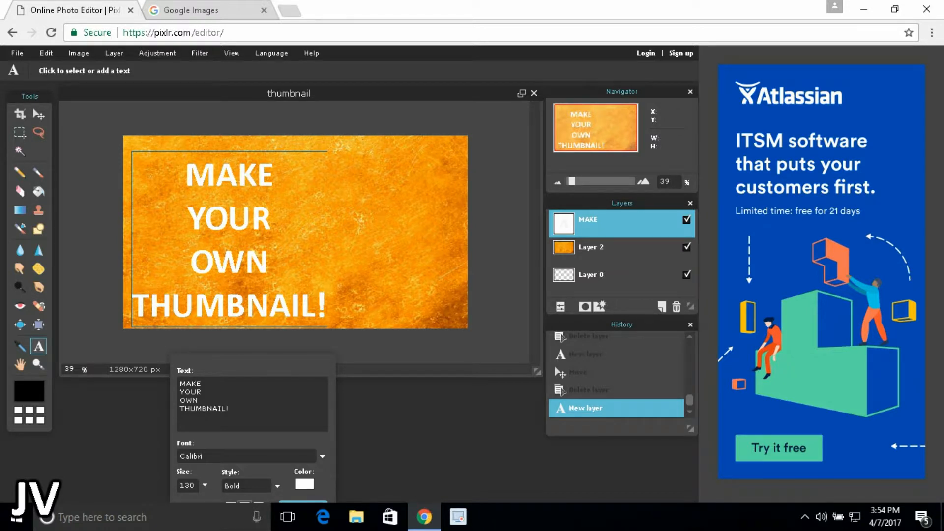
key("Return")
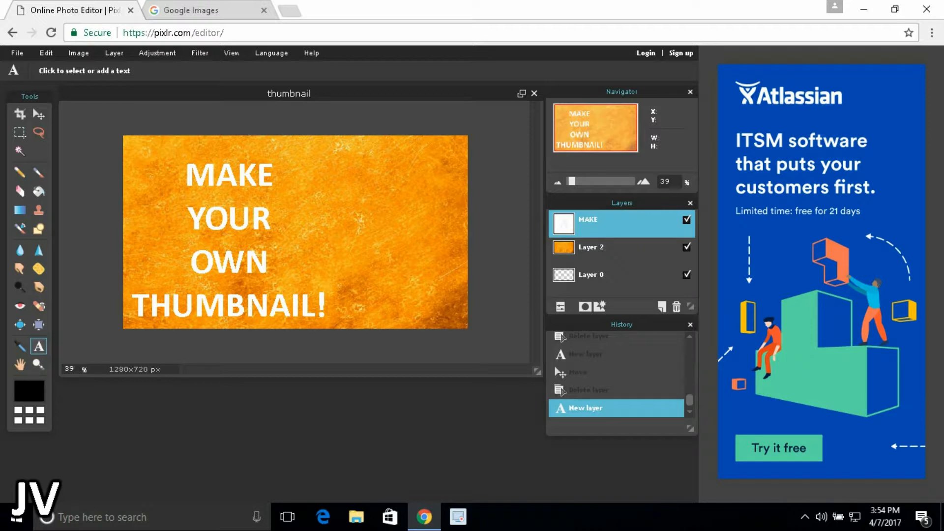
Apply a black outer glow layer style to the MAKE text layer with hardness 10 and size 10
right_click(620, 191)
left_click(659, 319)
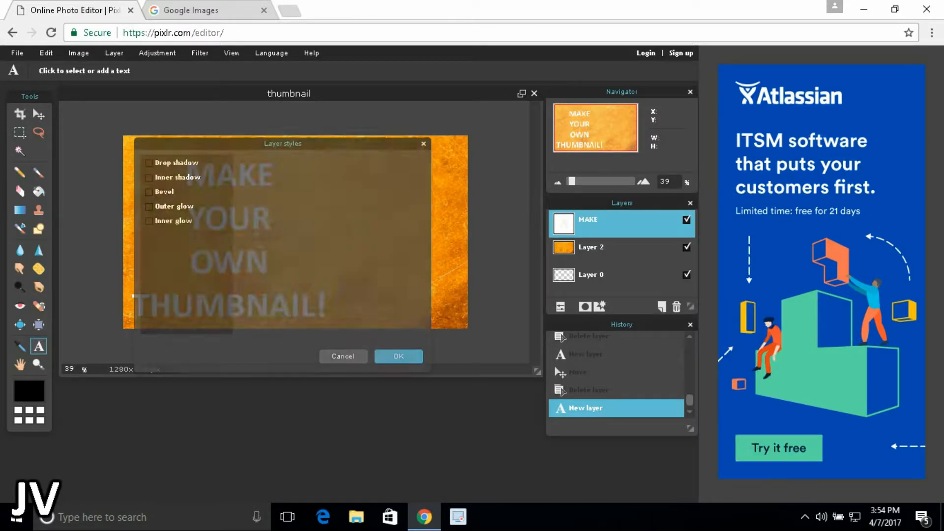
left_click(149, 206)
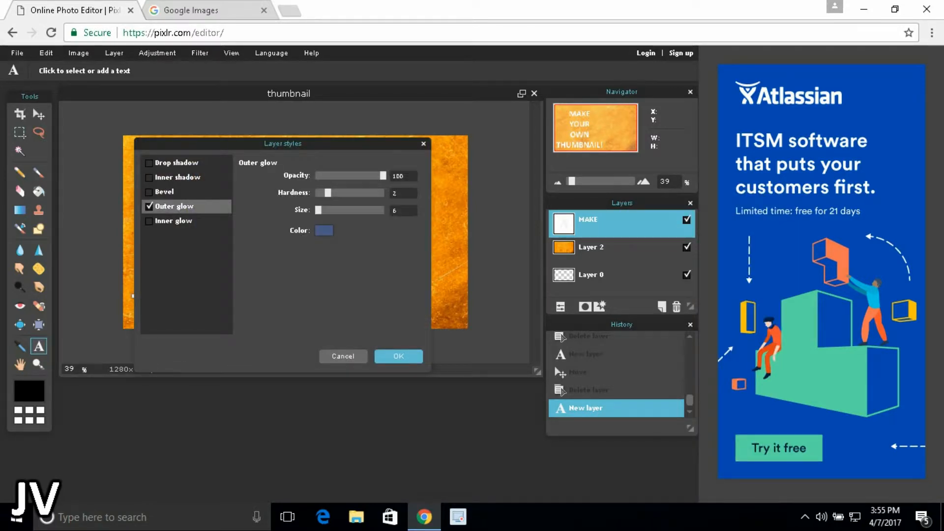
key("BackSpace")
type("10")
left_click_drag(318, 210, 320, 209)
left_click(324, 230)
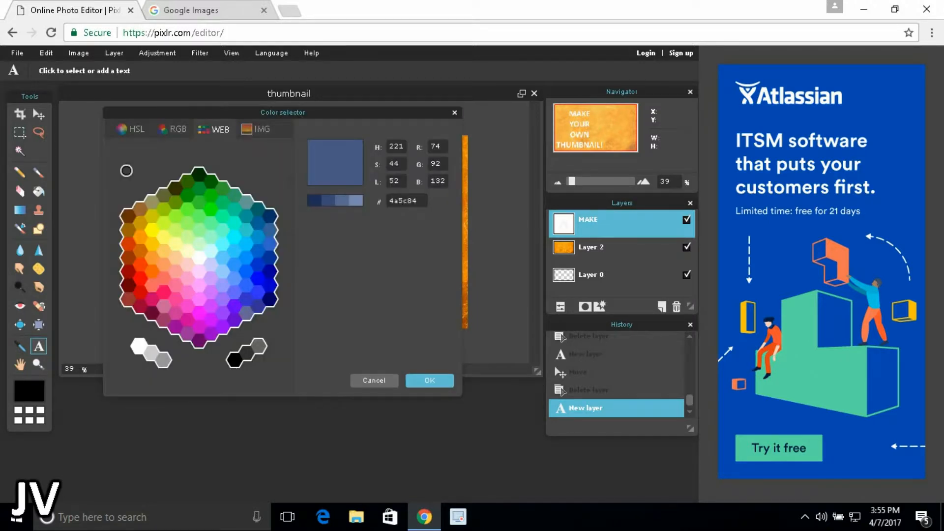
left_click(235, 360)
left_click(429, 380)
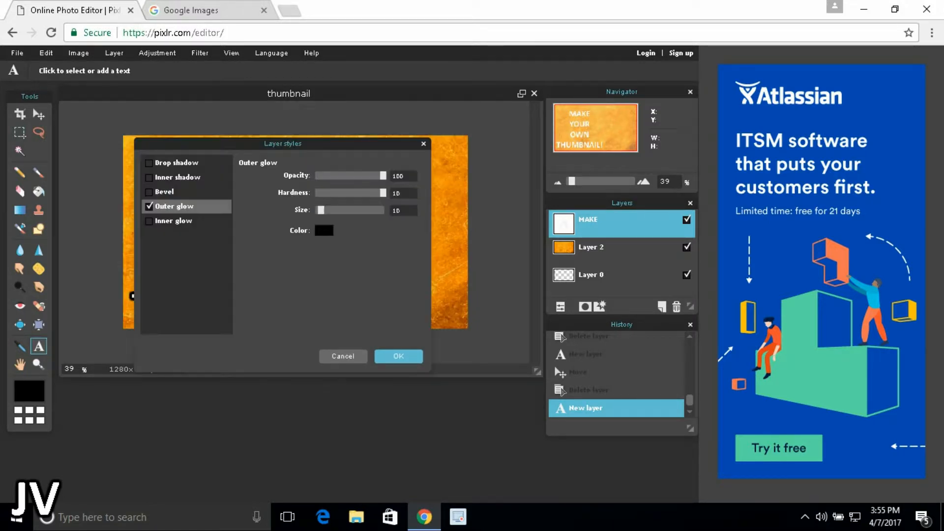
left_click(392, 354)
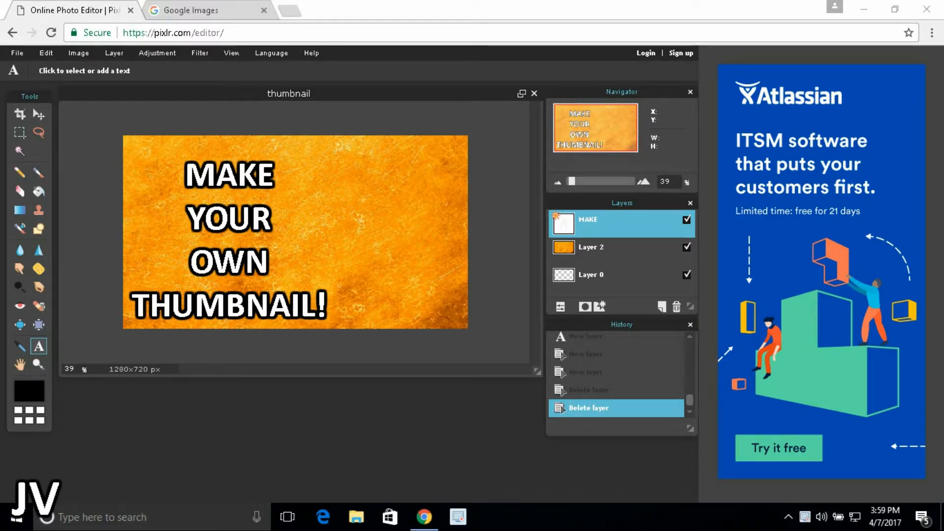
Switch to Google Images and search for youtube png
left_click(208, 10)
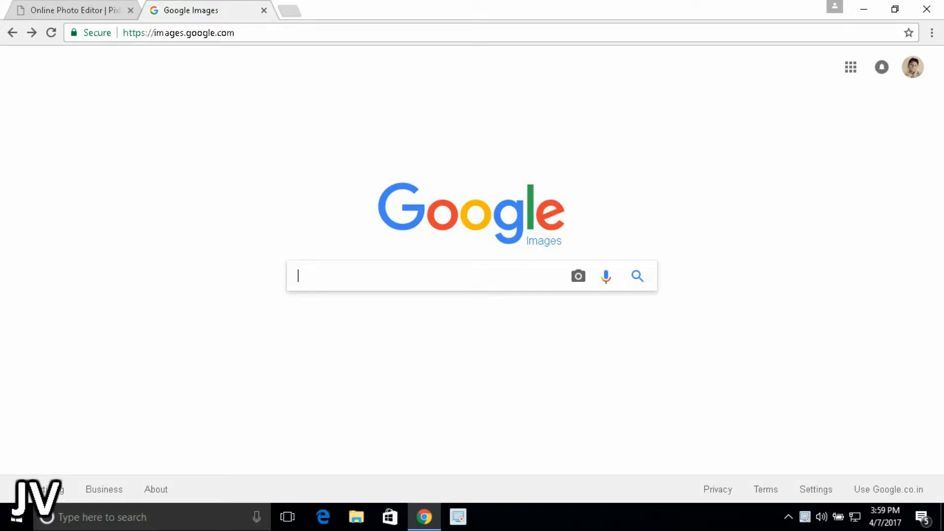
type("youtube")
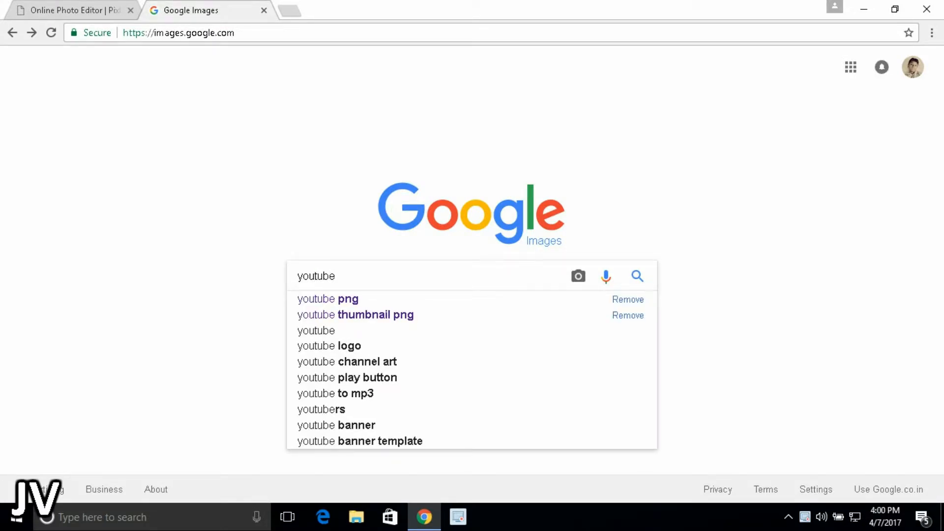
key("Down")
key("Return")
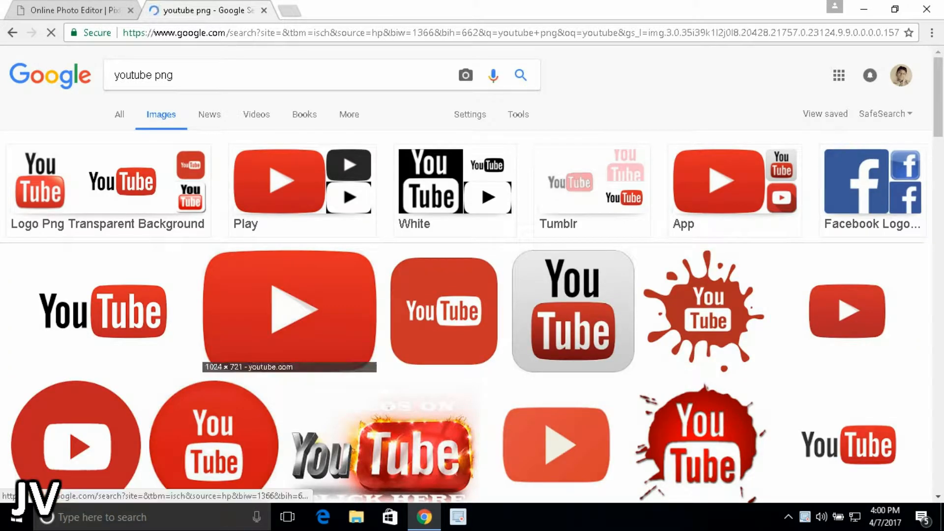
Save the 1024 × 721 red YouTube play button image to Documents as the PNG file YouTube
left_click(289, 310)
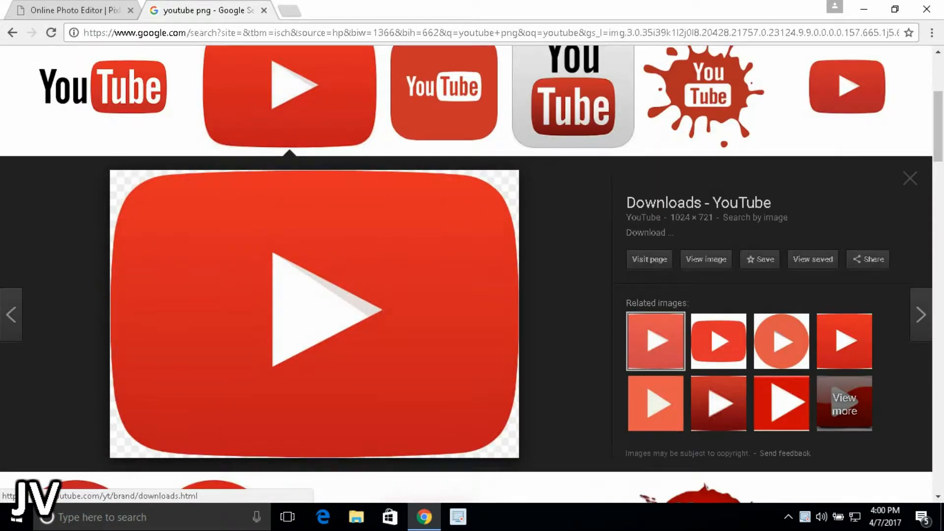
right_click(283, 119)
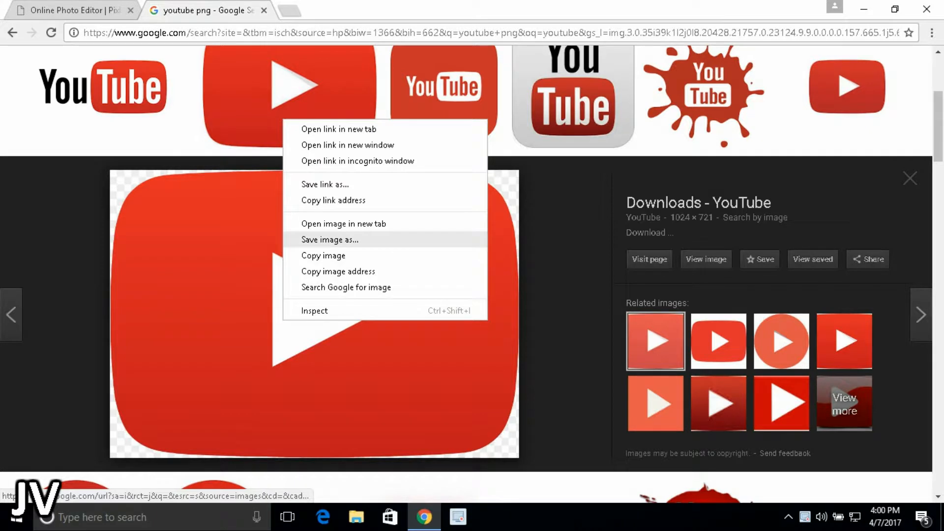
left_click(329, 239)
left_click(187, 260)
left_click_drag(186, 260, 129, 260)
key("BackSpace")
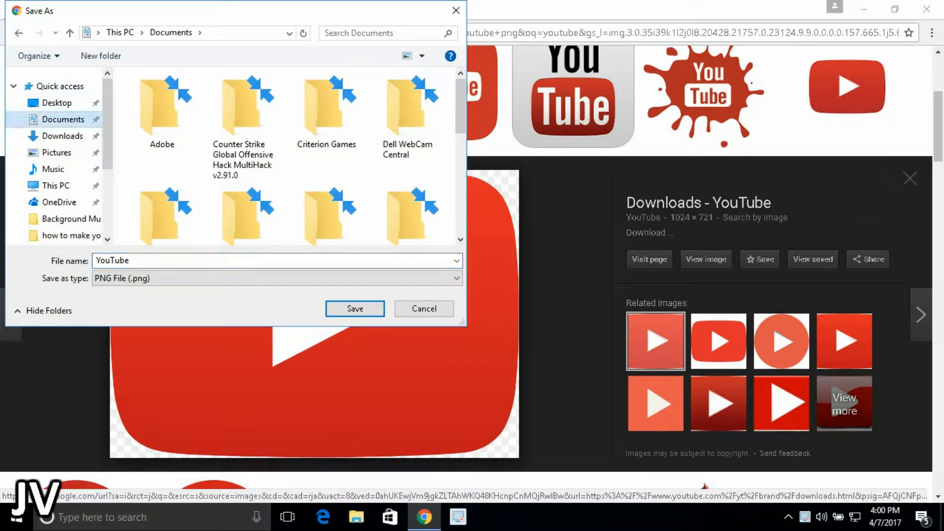
left_click(355, 308)
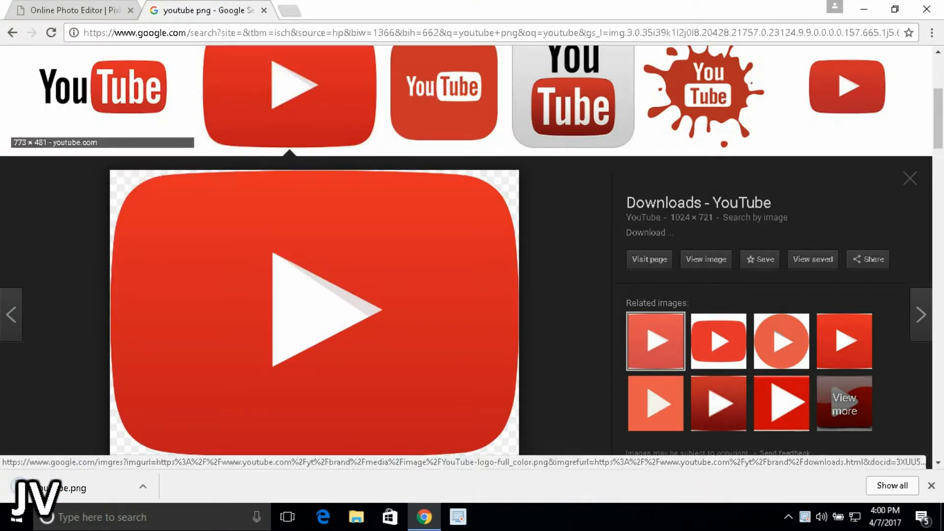
Switch back to Pixlr Editor and open YouTube.png from the Documents folder
left_click(73, 10)
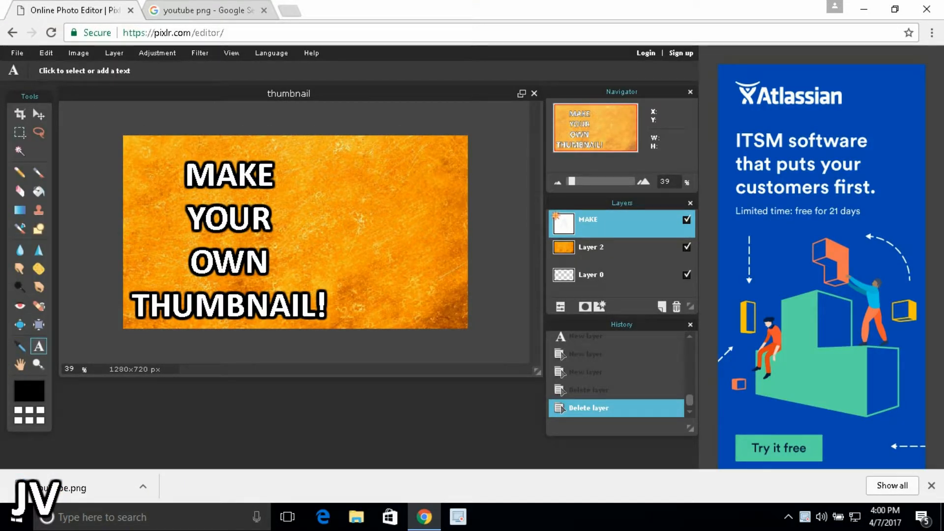
left_click(17, 53)
left_click(34, 82)
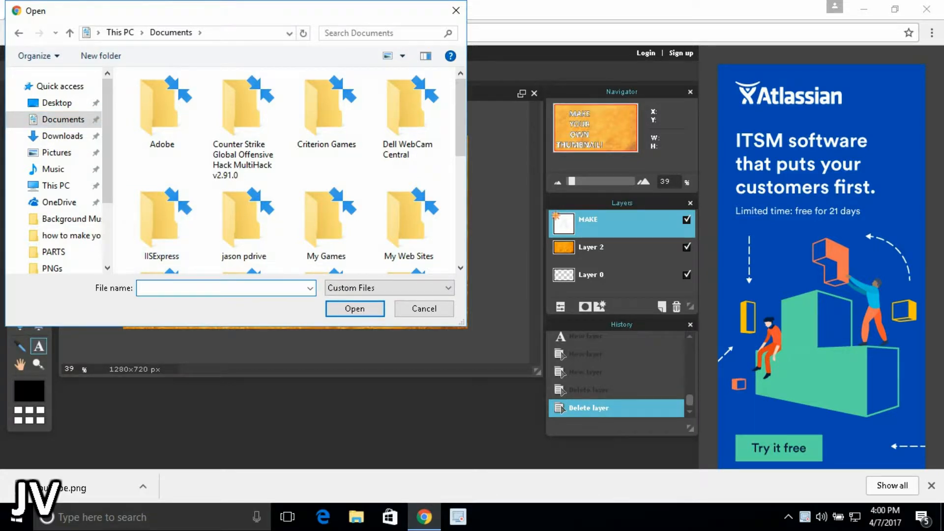
type("you")
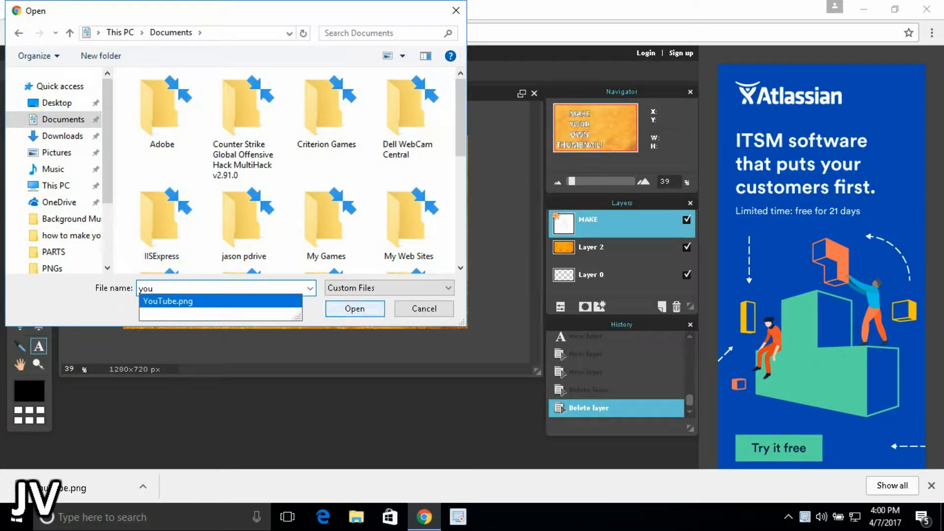
left_click(355, 308)
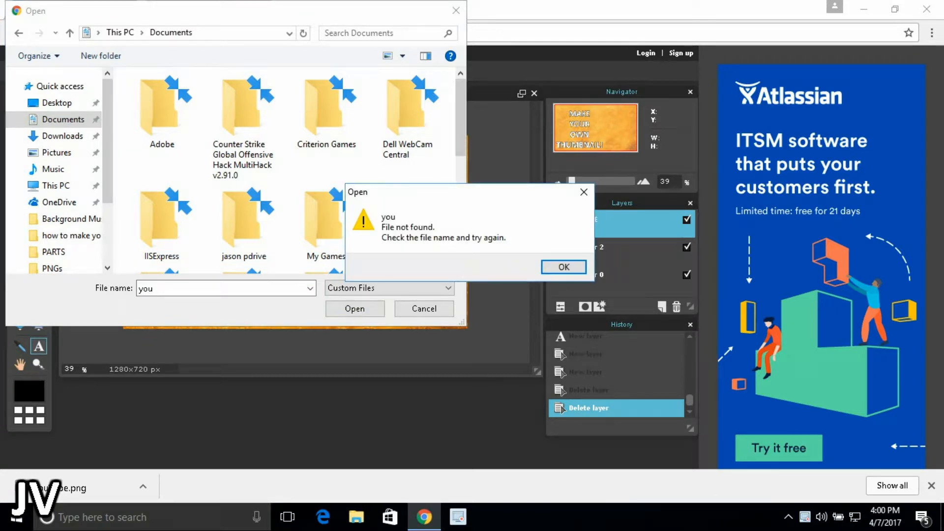
left_click(564, 267)
left_click(154, 288)
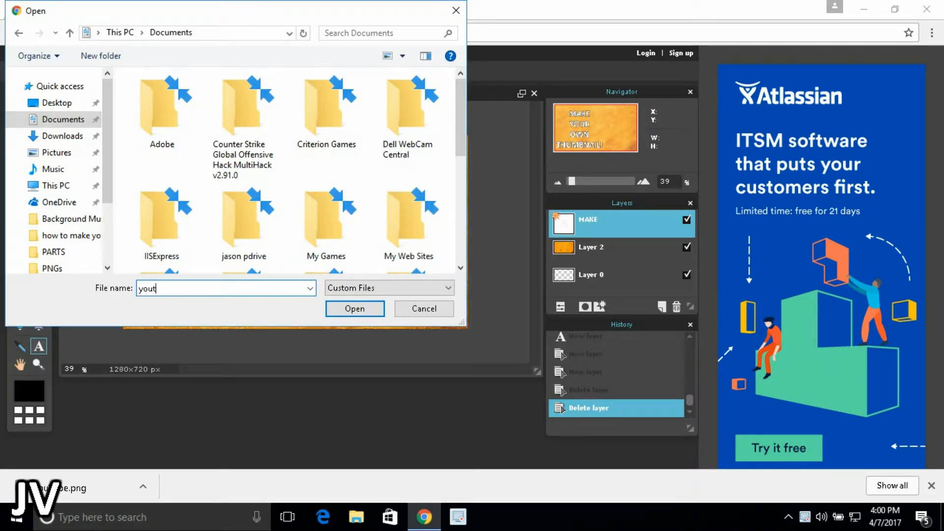
type("t")
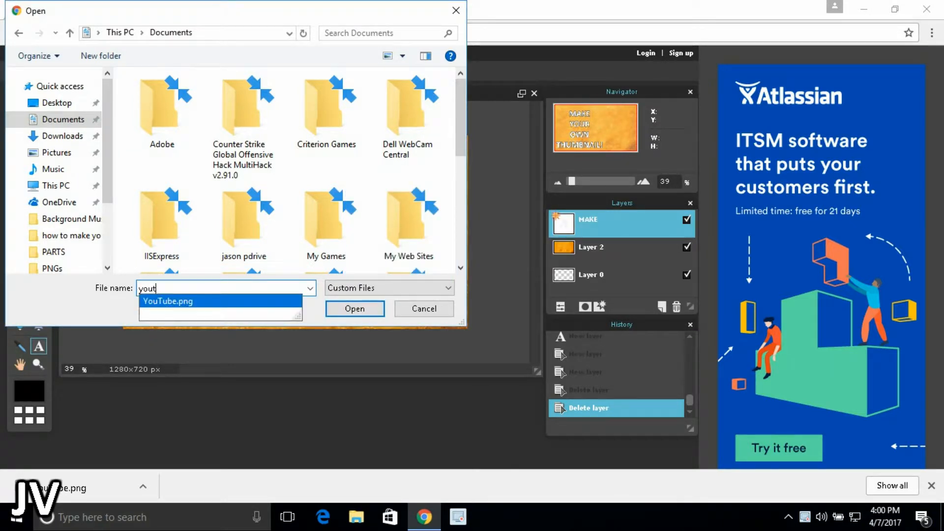
key("Return")
key("Return")
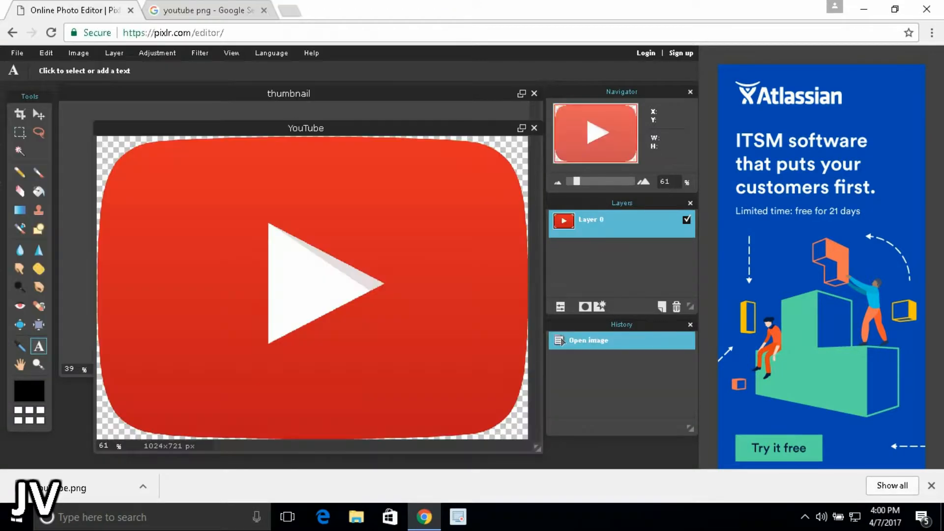
Copy the entire YouTube play button image and paste it into the thumbnail image as a new layer
key("ctrl")
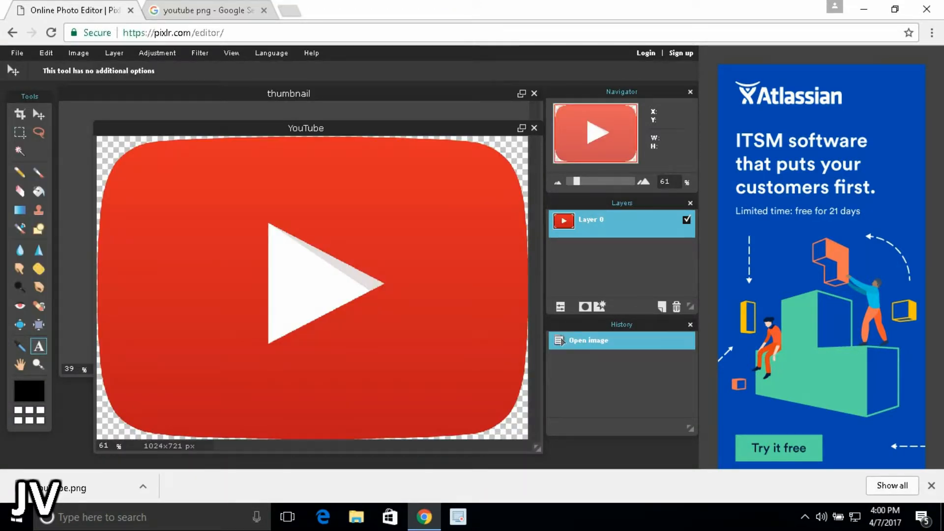
key("ctrl+a")
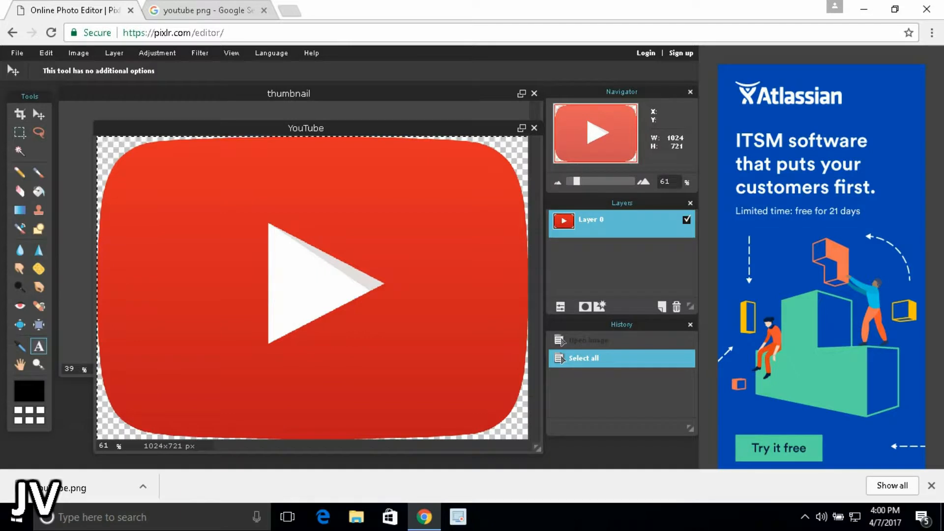
key("ctrl+c")
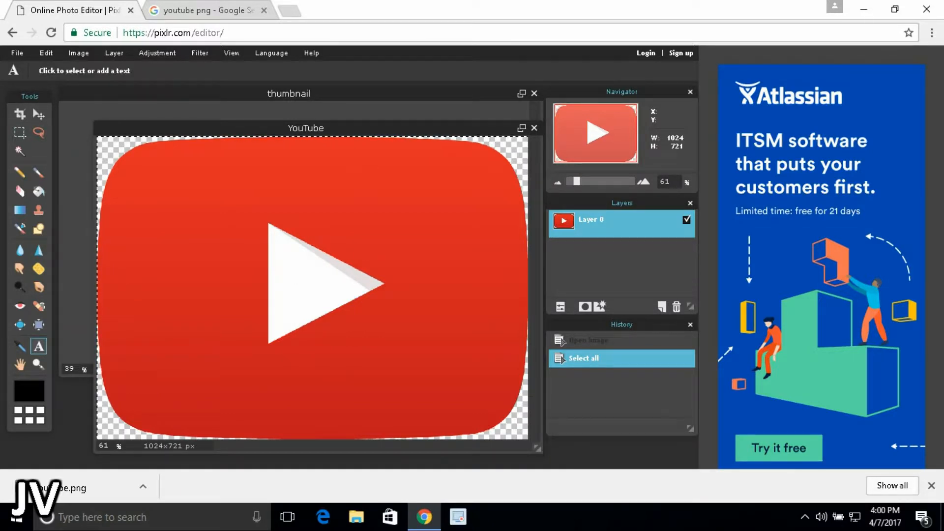
left_click(288, 93)
key("ctrl")
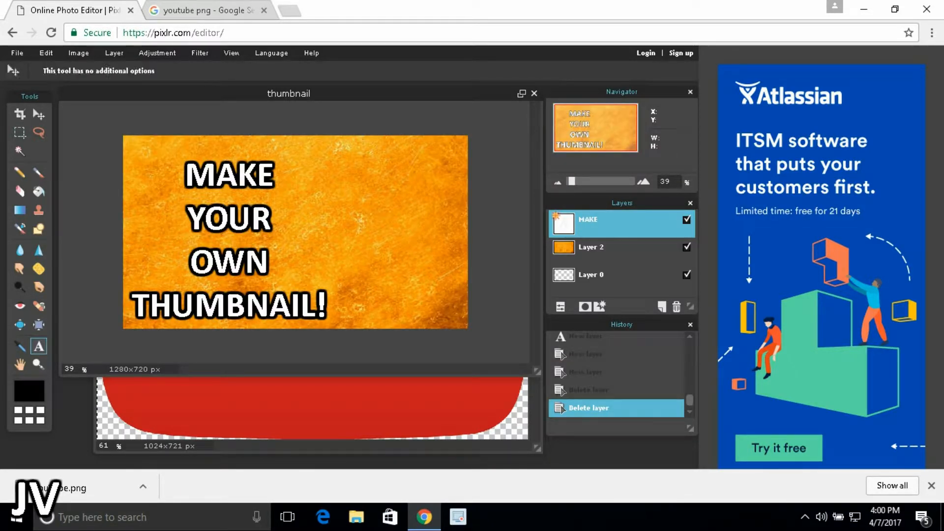
key("ctrl+v")
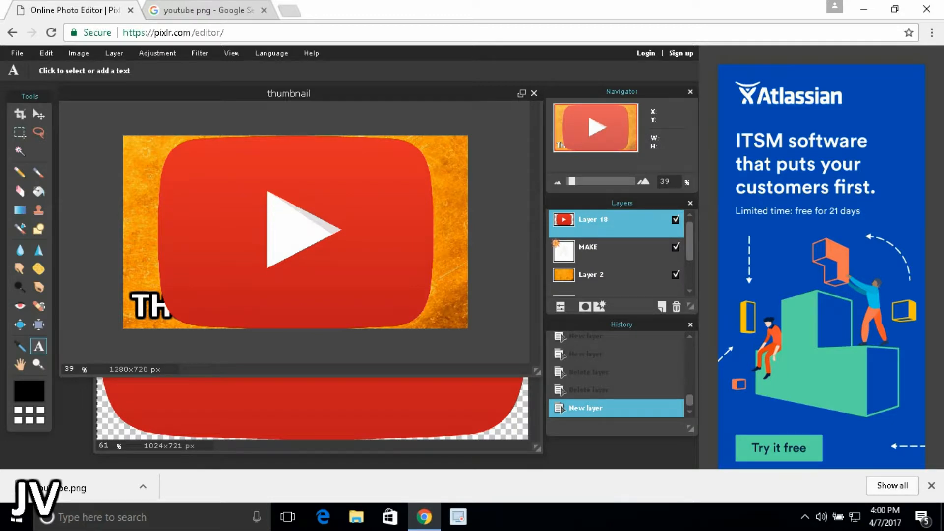
Free transform the play button layer: shrink it, place it beside the title text in the upper right of the canvas and tilt it clockwise
left_click(46, 53)
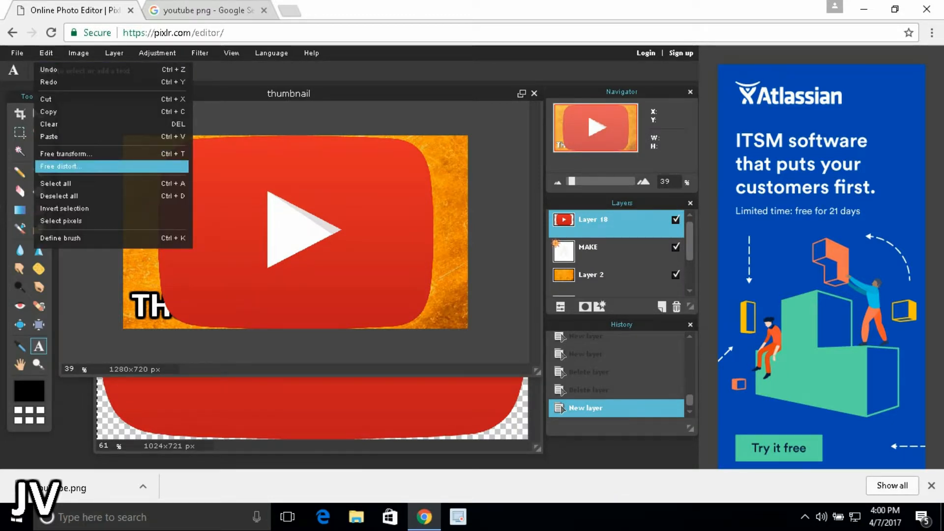
left_click(64, 153)
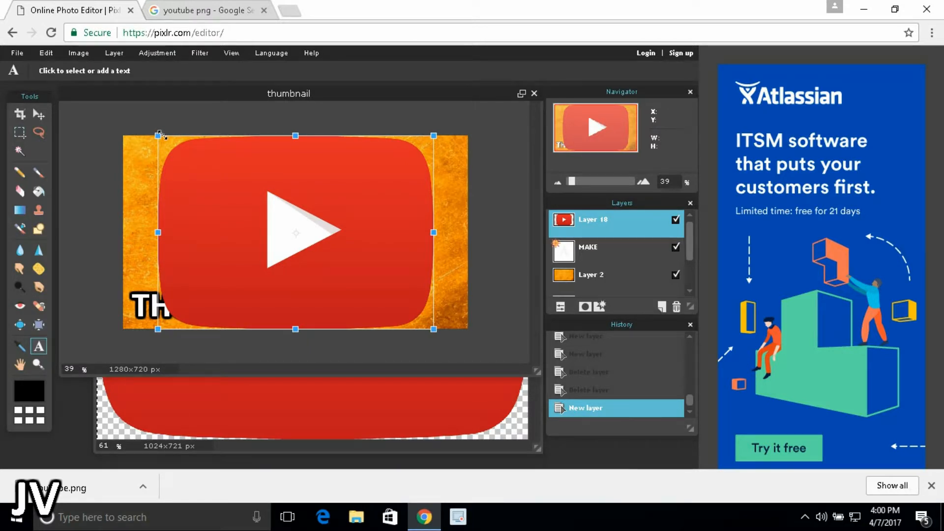
left_click_drag(160, 132, 207, 177)
left_click_drag(259, 226, 362, 216)
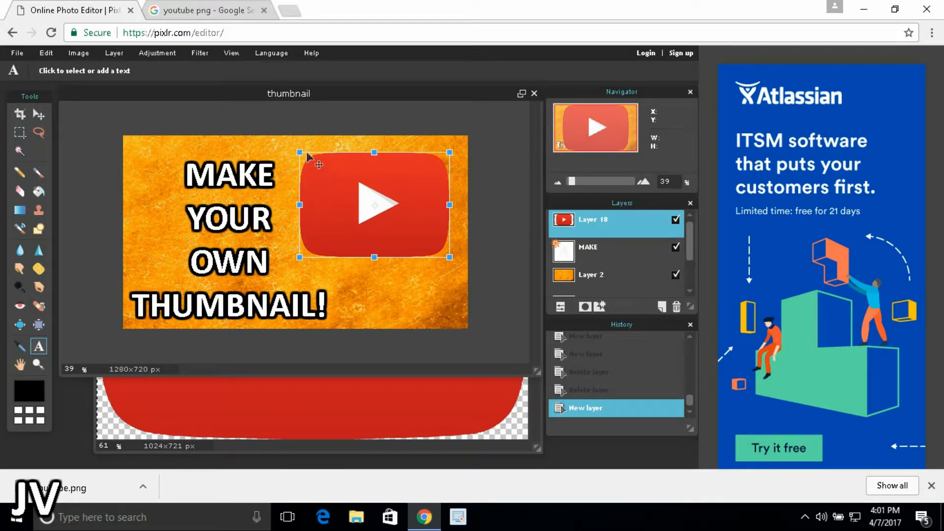
left_click_drag(305, 151, 329, 167)
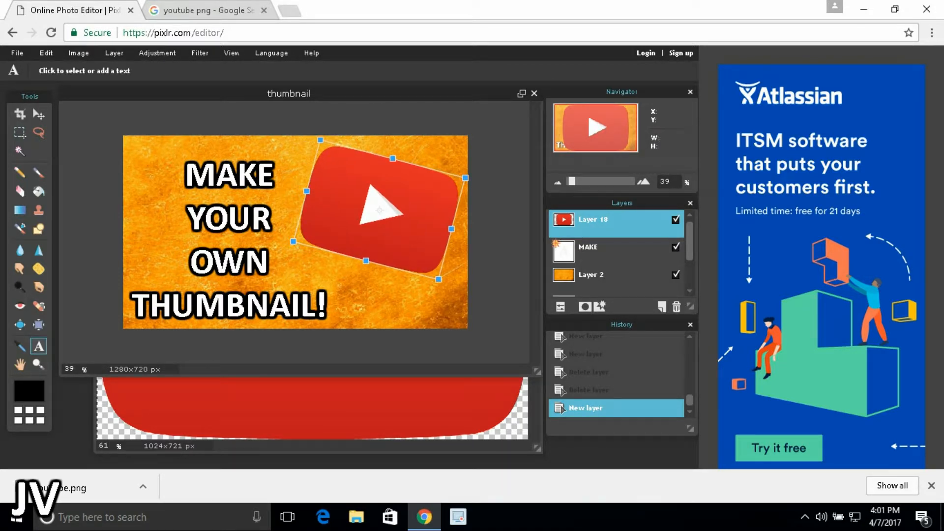
Apply a black (000000) outer glow layer style to the play button layer with hardness 10 and size 15
right_click(590, 219)
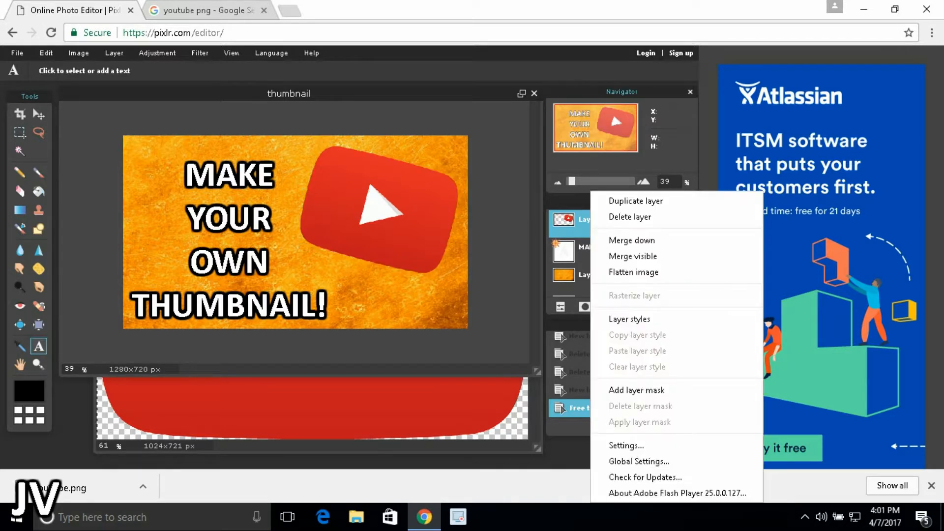
left_click(629, 318)
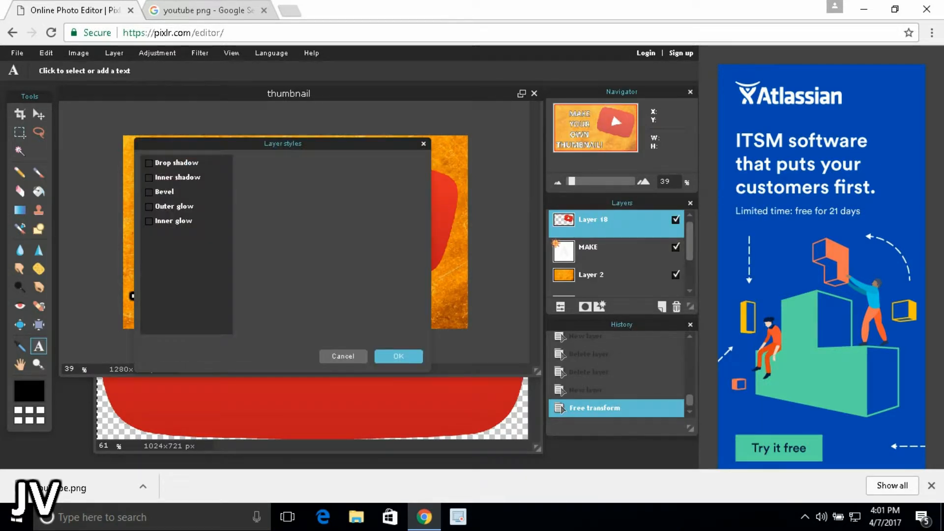
left_click(149, 206)
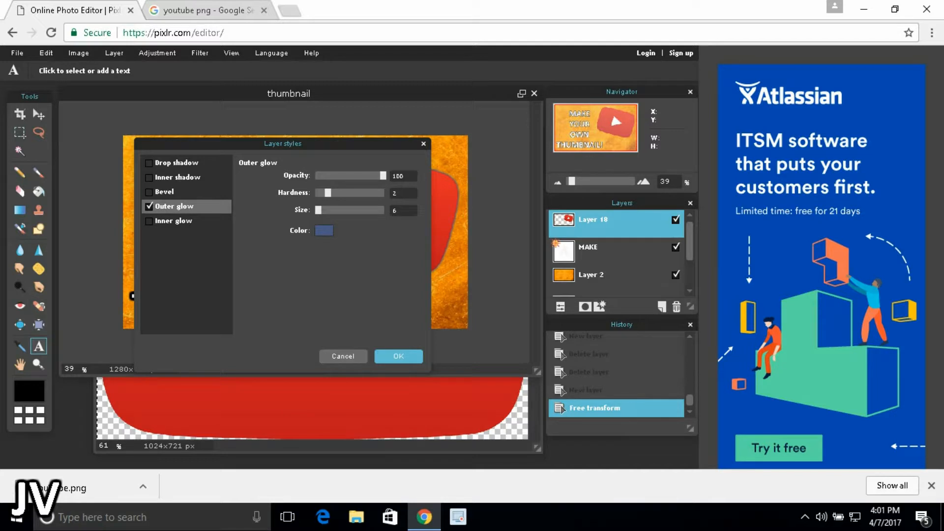
type("10")
key("Return")
key("Tab")
key("BackSpace")
type("15")
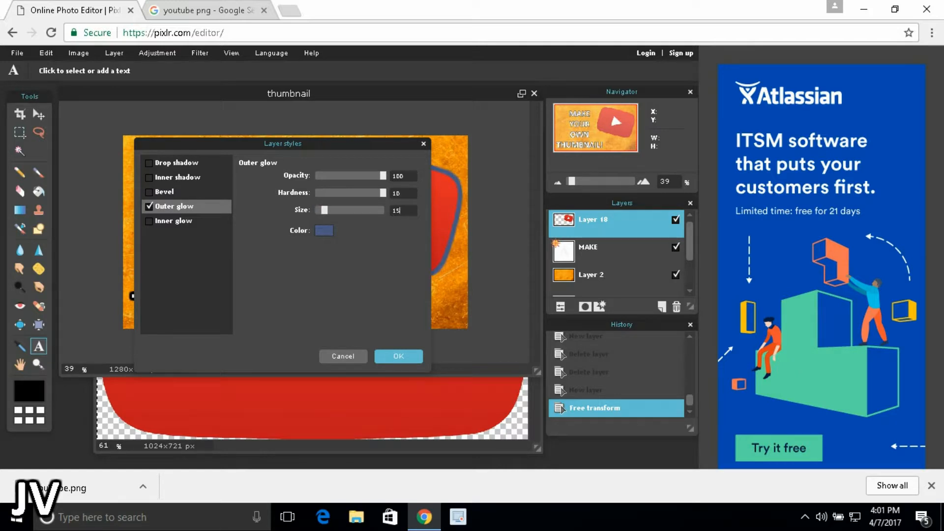
left_click(324, 230)
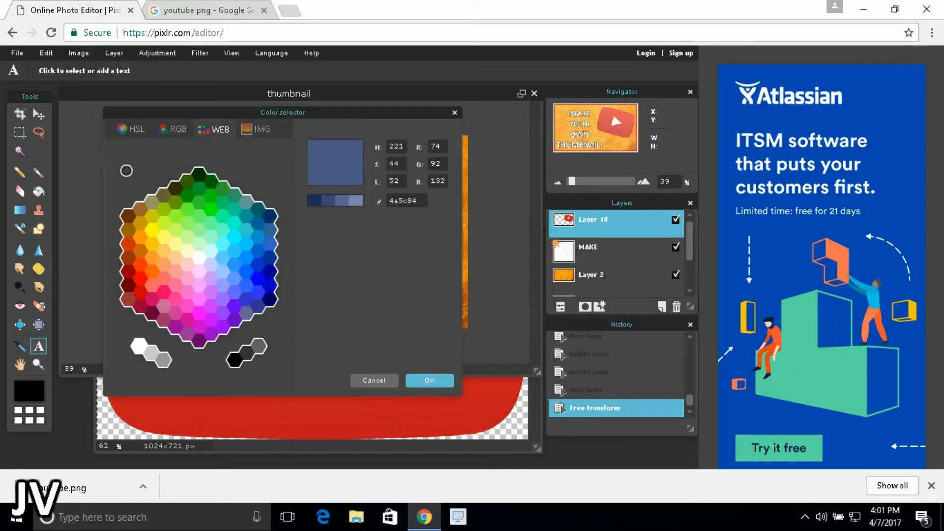
left_click(233, 356)
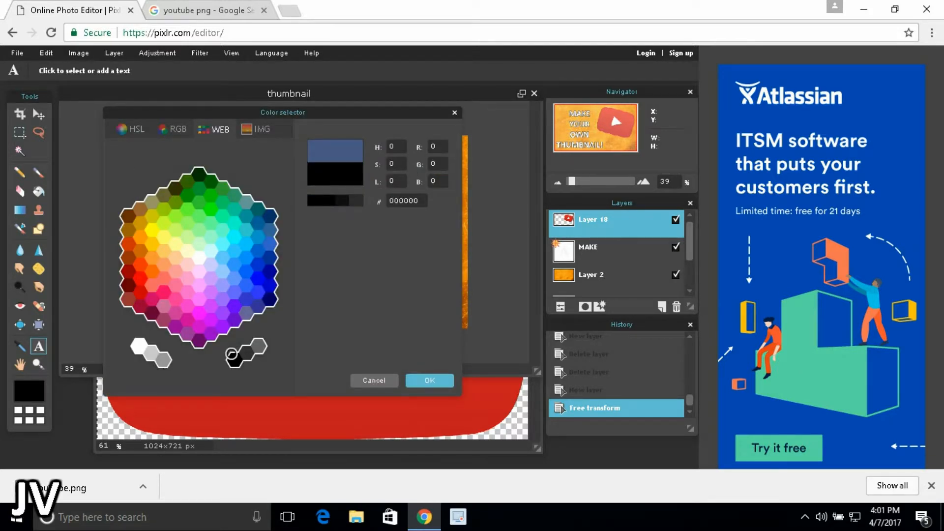
key("Return")
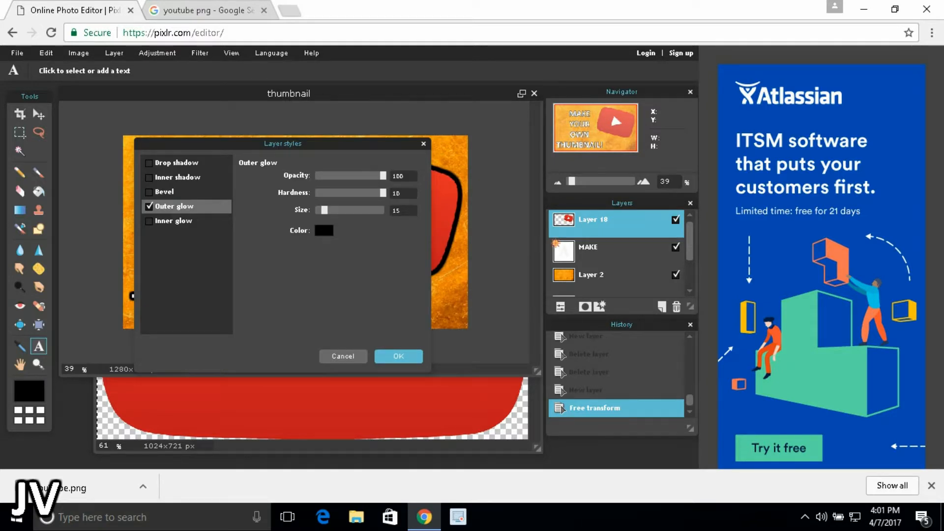
key("Return")
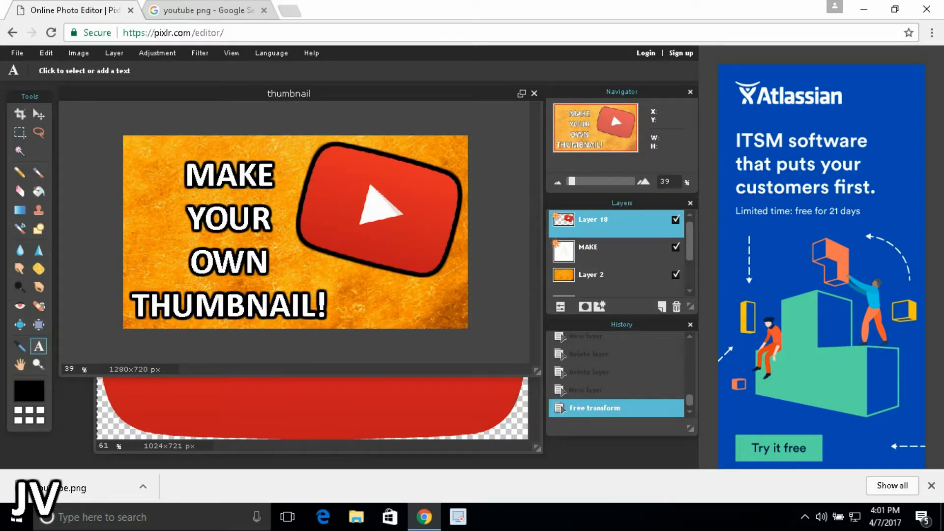
Close the separate YouTube image without saving it
left_click(422, 391)
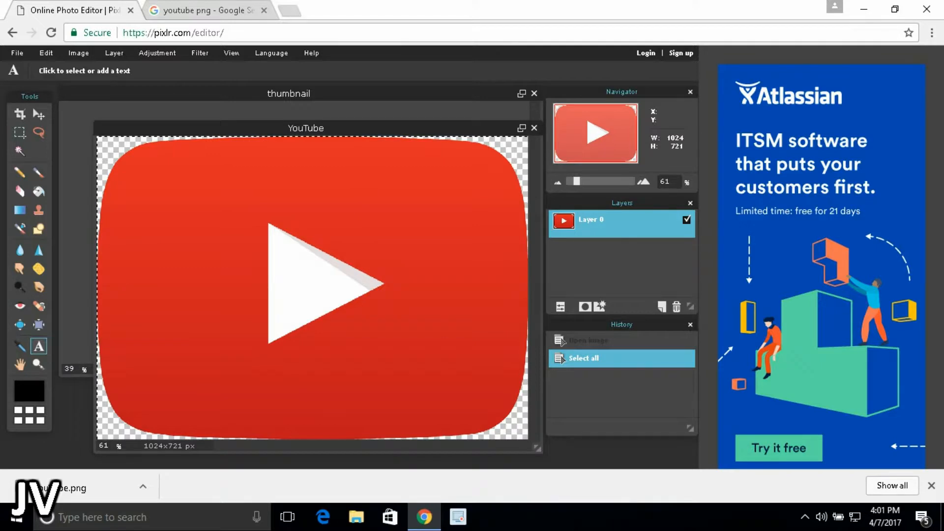
left_click(533, 128)
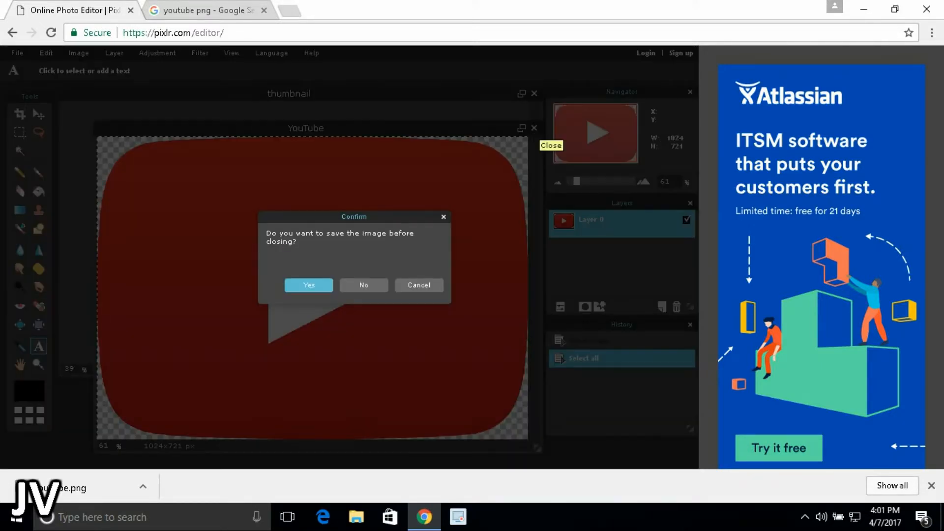
left_click(362, 282)
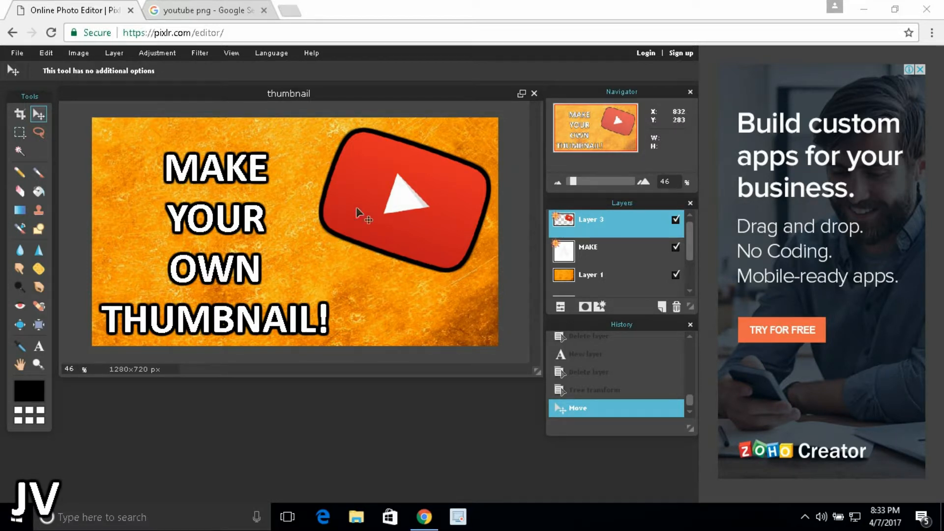
Shrink the play button slightly with Free transform and move it a little closer to the canvas's upper-right corner
left_click(46, 53)
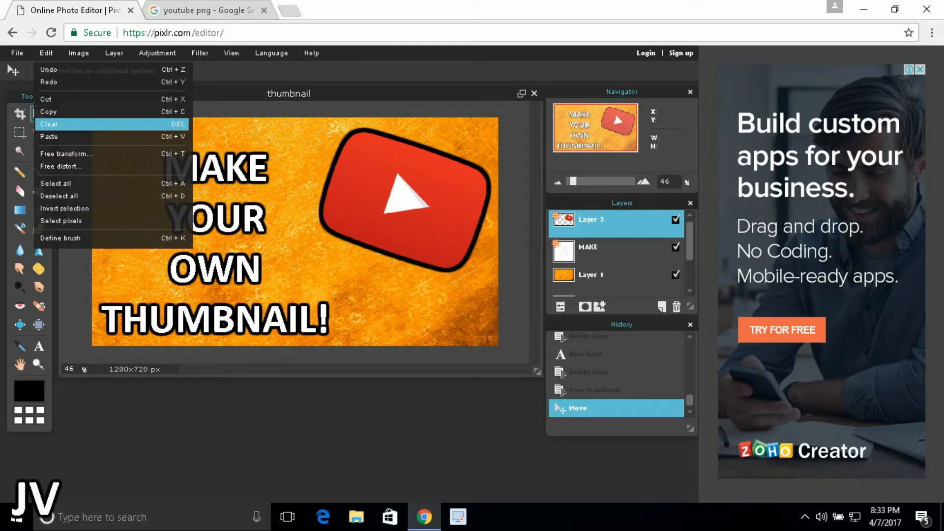
left_click(66, 154)
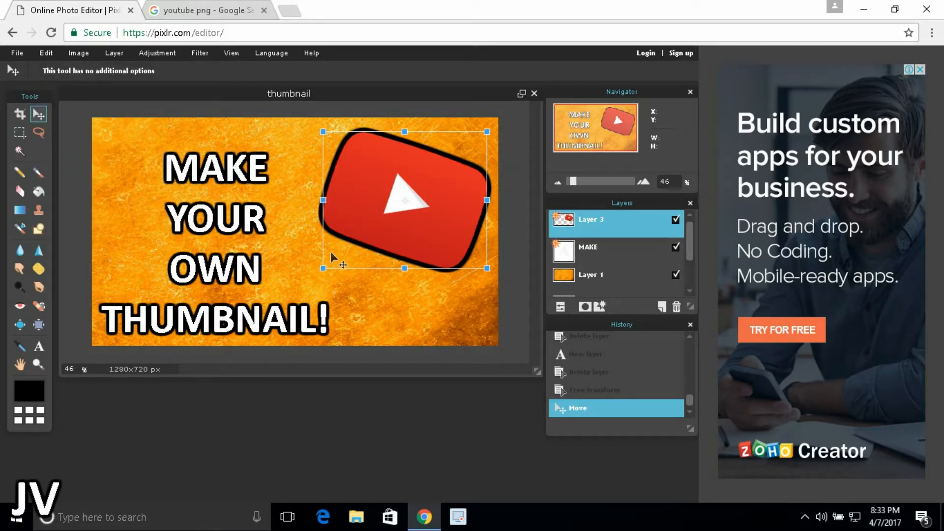
left_click_drag(323, 268, 330, 262)
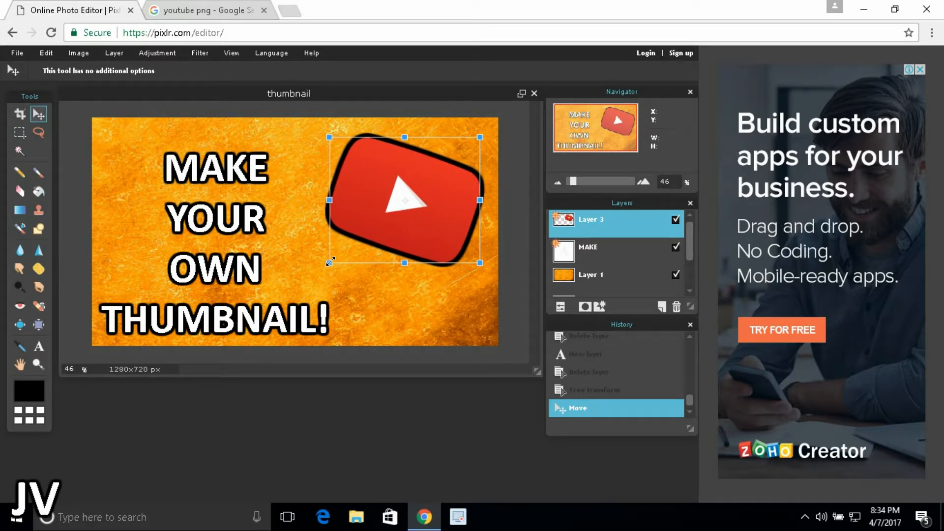
key("Return")
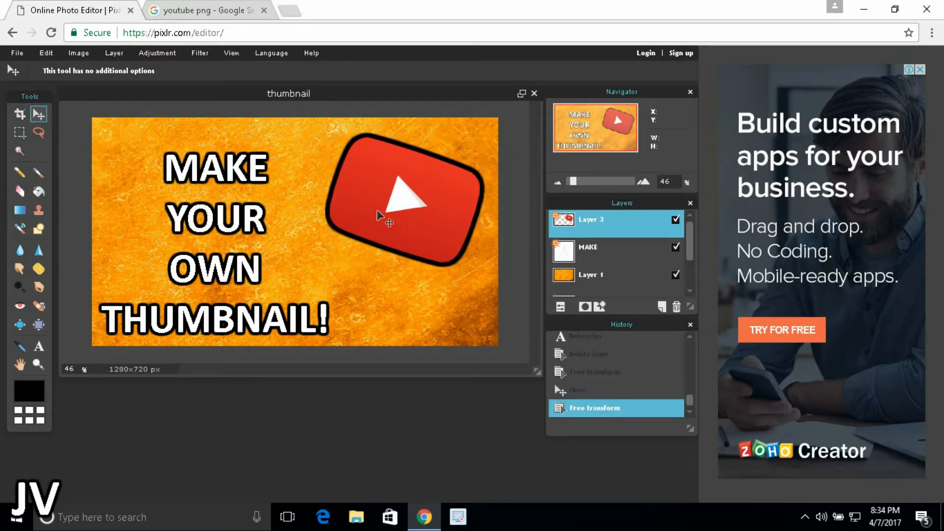
left_click_drag(373, 206, 375, 196)
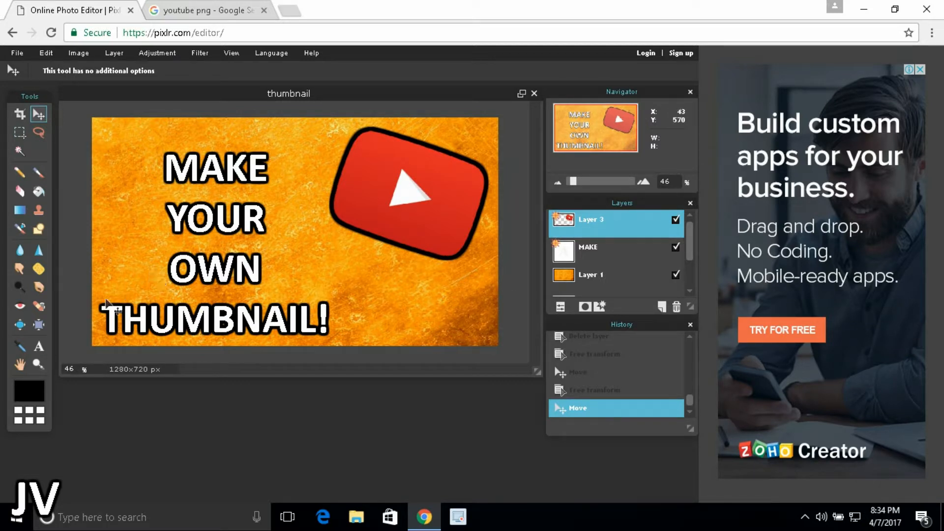
Add the text "EXAMPLE:" below the play button in white (ffffff) bold Calibri, size 50
left_click(38, 346)
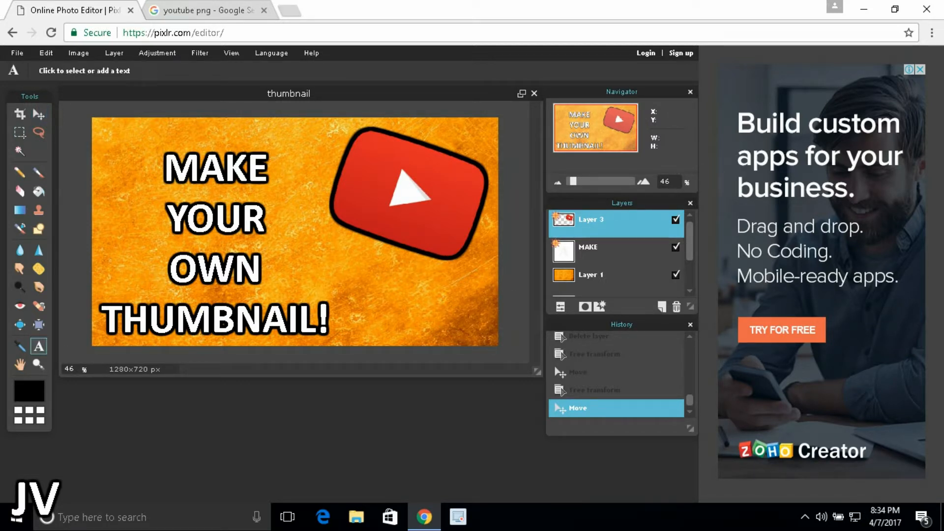
left_click(378, 278)
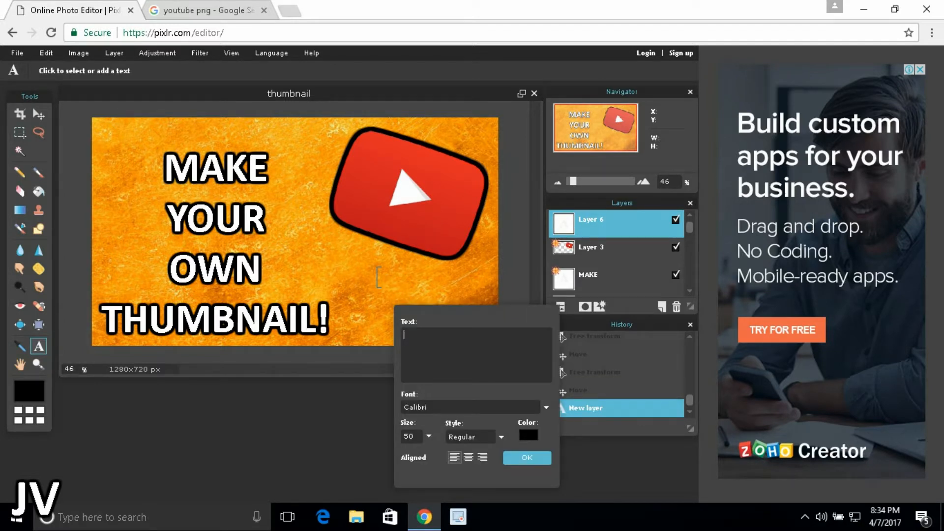
type("EXAMPLE")
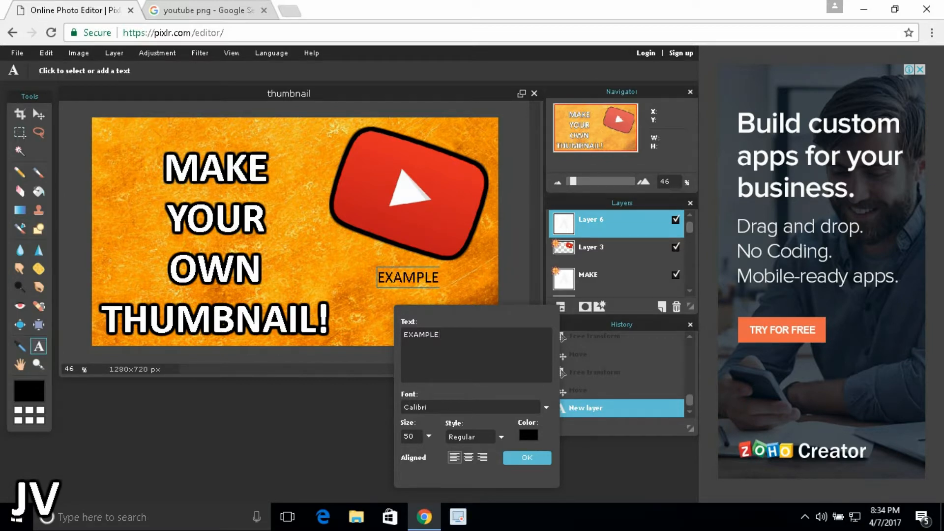
left_click(474, 437)
left_click(459, 462)
left_click(529, 433)
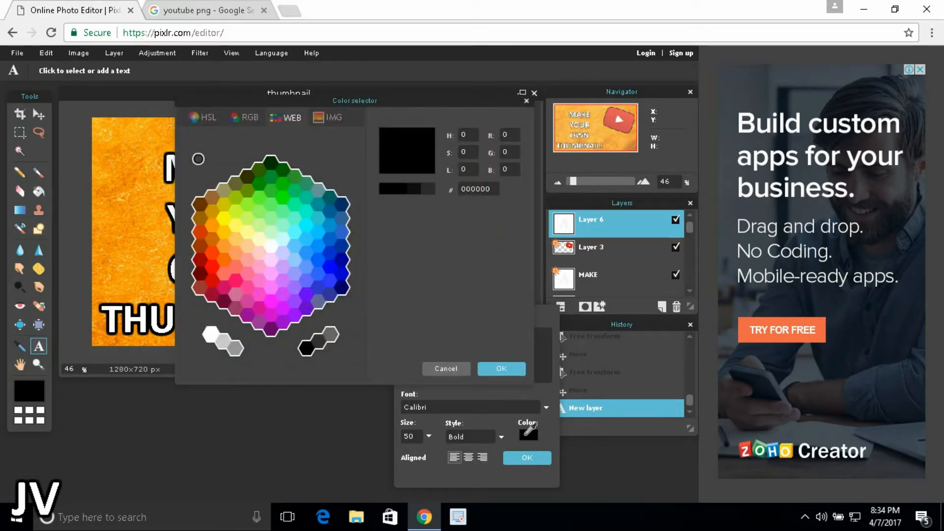
left_click(208, 335)
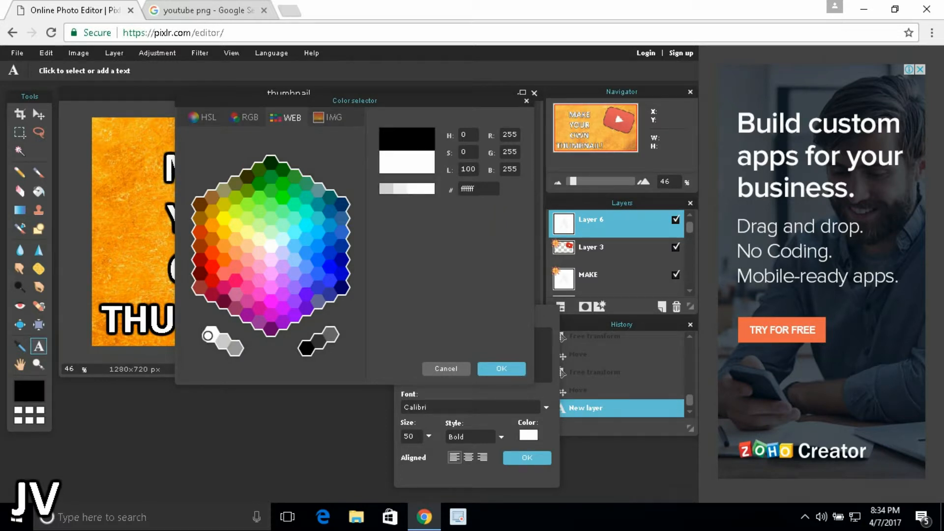
key("Return")
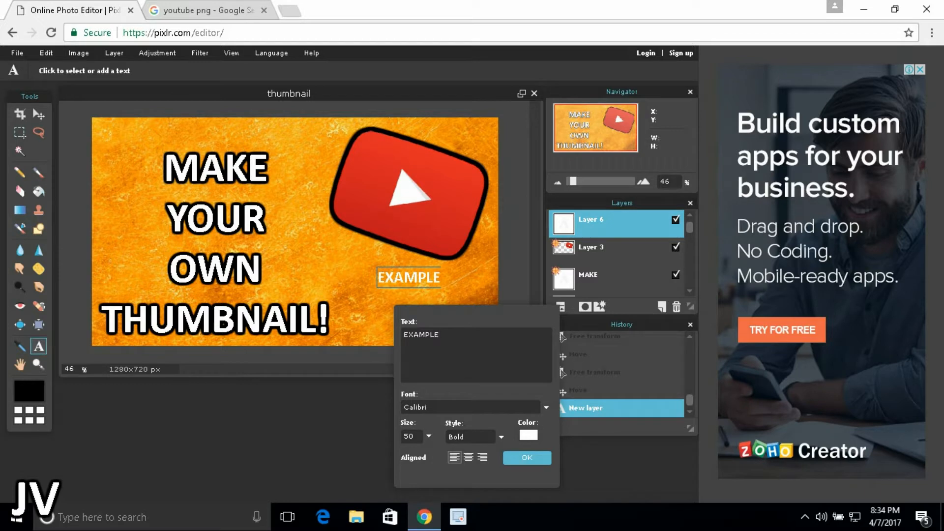
type(":")
key("Return")
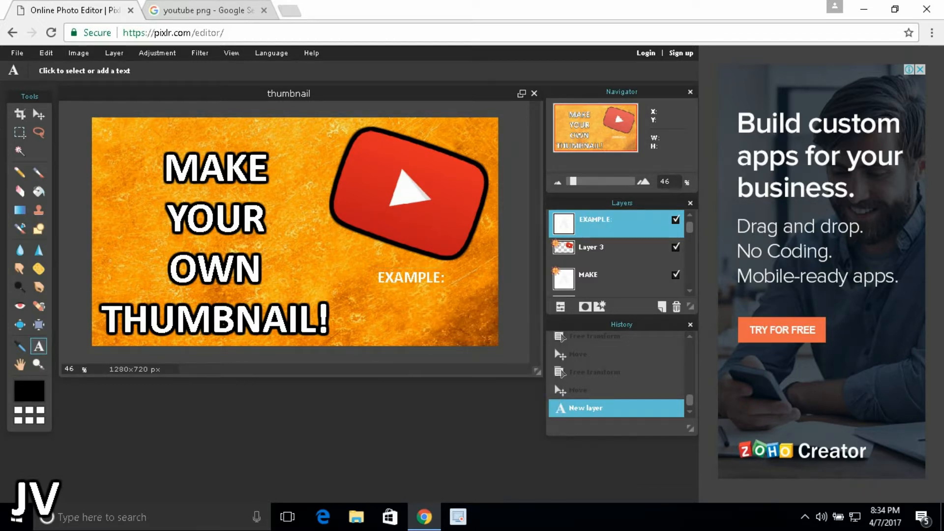
Apply a black outer glow with hardness 10 and size 10 to the EXAMPLE: text layer and move the label left, beside the word OWN
right_click(583, 223)
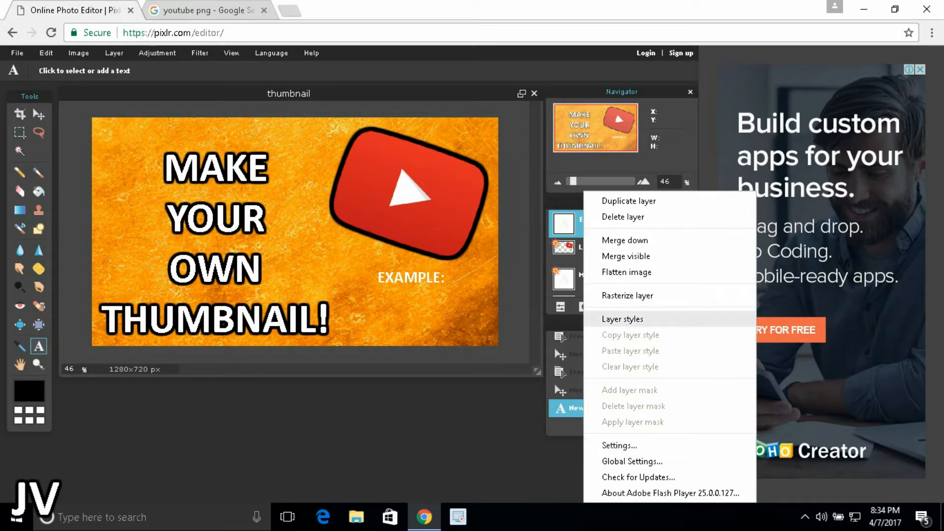
left_click(622, 319)
left_click(221, 195)
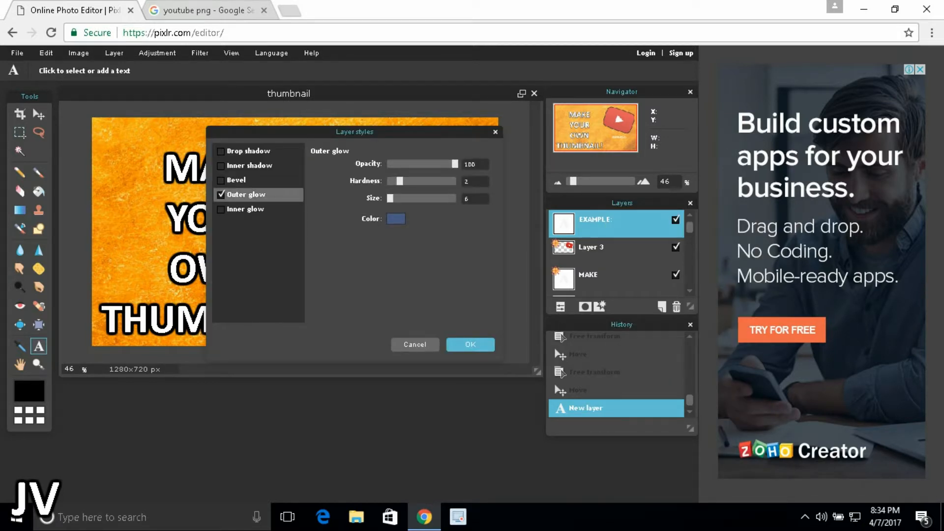
left_click_drag(399, 180, 455, 181)
left_click(469, 198)
key("BackSpace")
type("10")
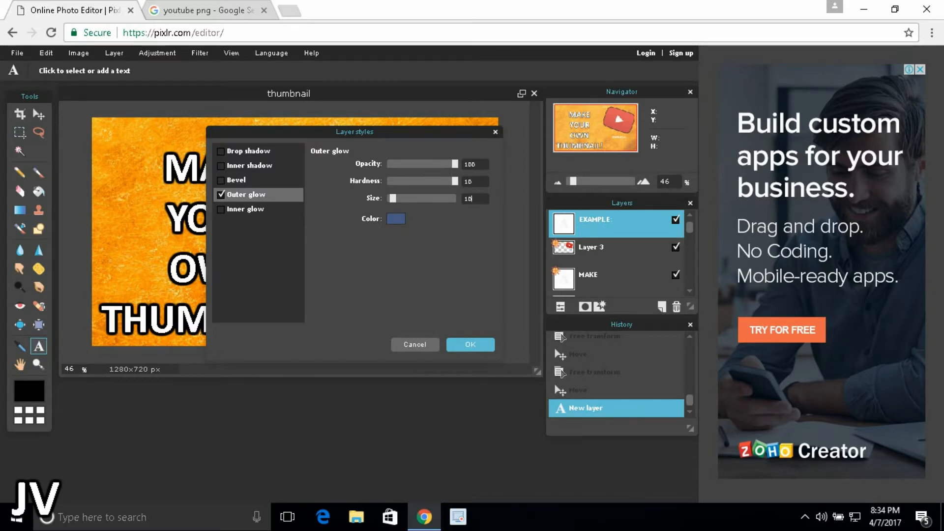
left_click(395, 219)
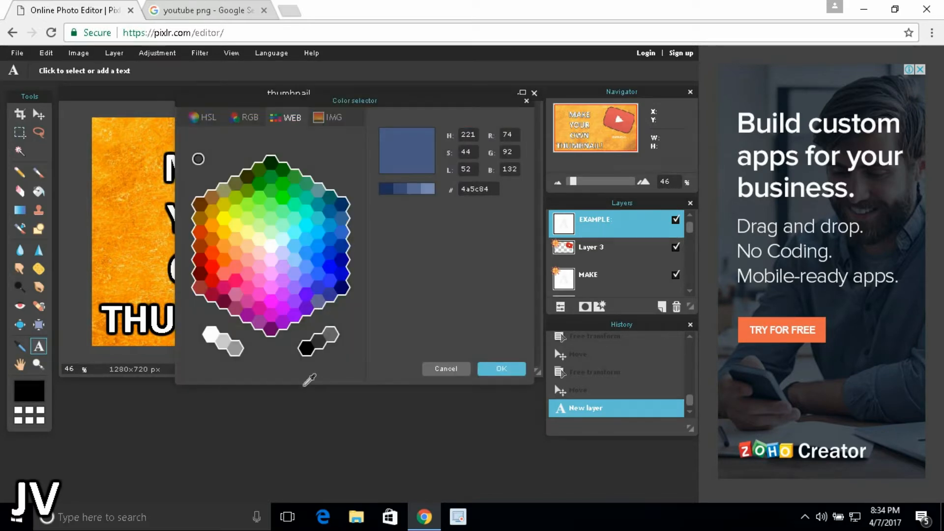
left_click(306, 350)
left_click(502, 368)
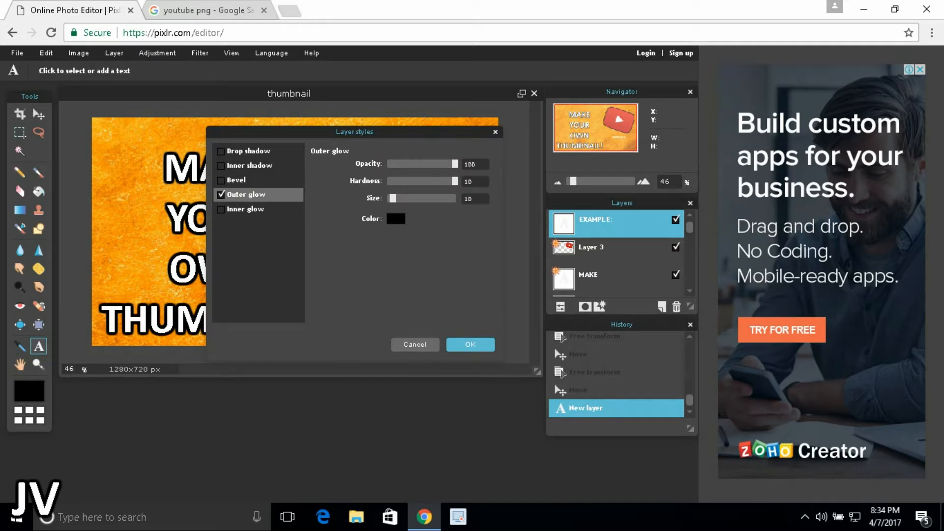
left_click(470, 345)
left_click(38, 114)
left_click_drag(392, 281, 305, 269)
Open the existing image "thumbnail(How to make your computer faster)" from the Documents folder
left_click(17, 53)
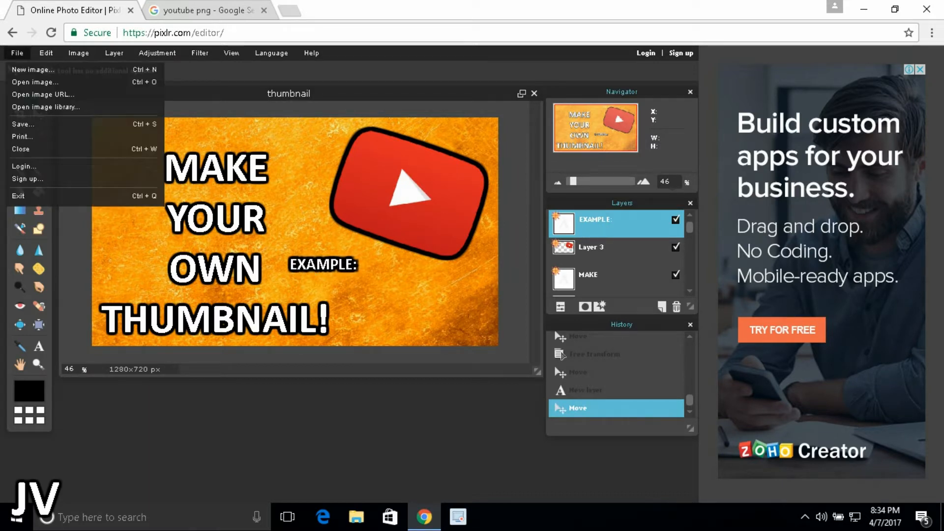
left_click(34, 82)
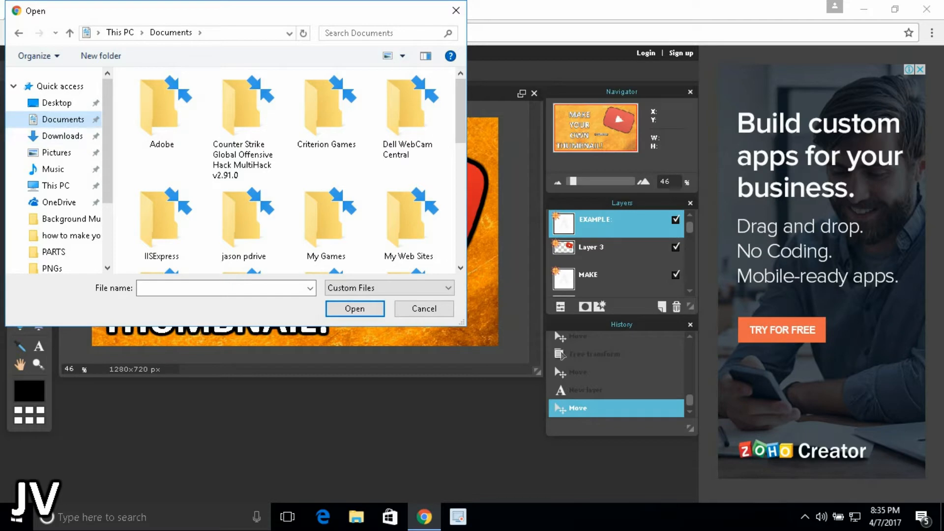
type("TH")
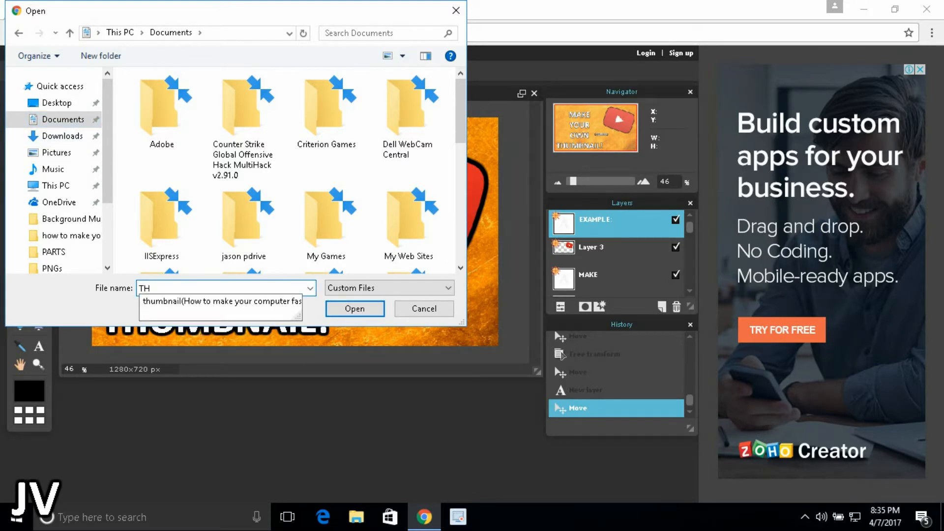
key("Down")
key("Return")
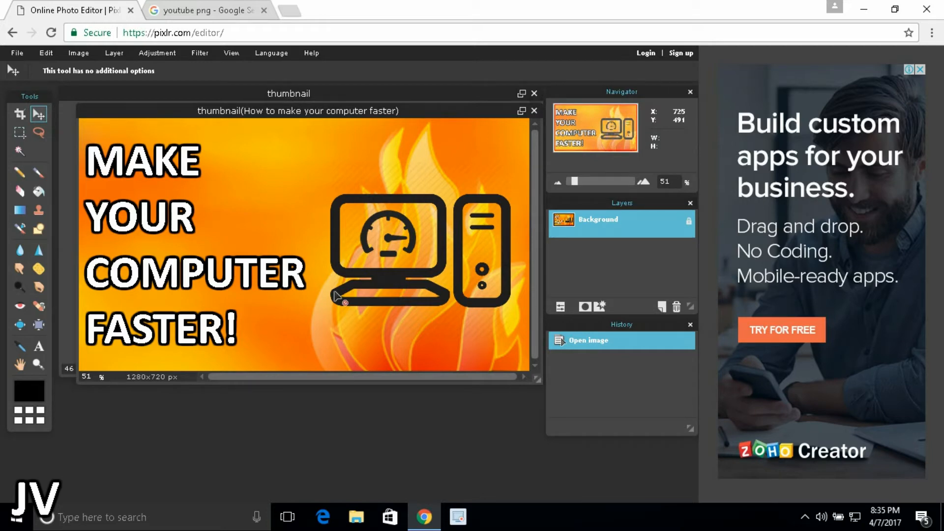
Copy the entire computer-faster image and paste it as a new layer into the thumbnail image
key("ctrl+a")
key("ctrl+c")
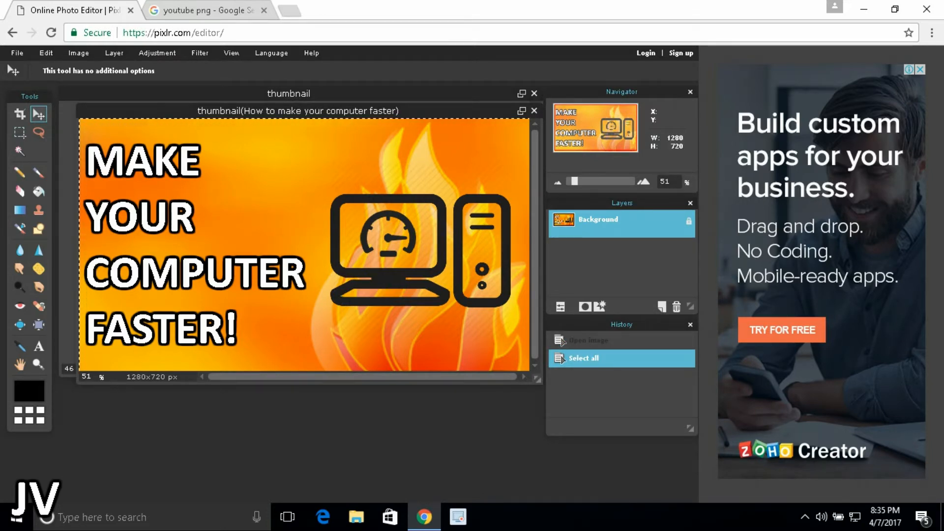
left_click(411, 94)
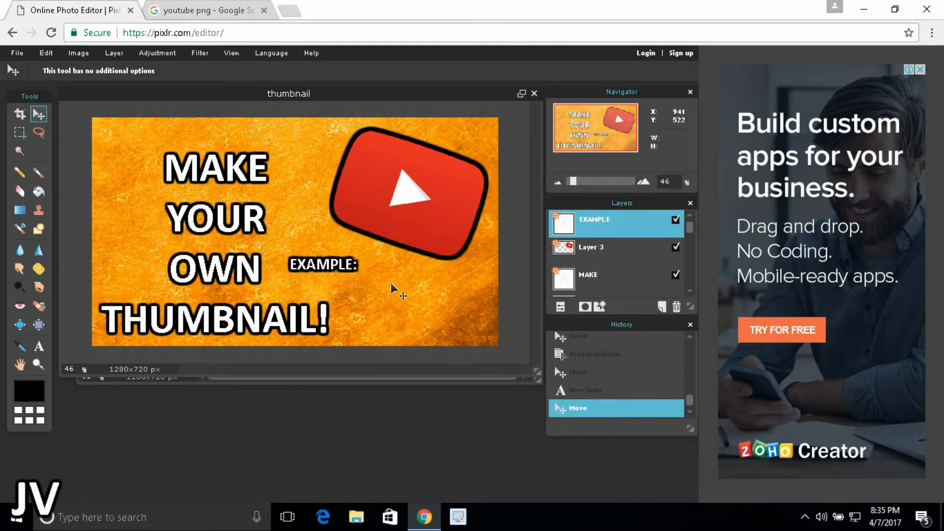
key("ctrl+v")
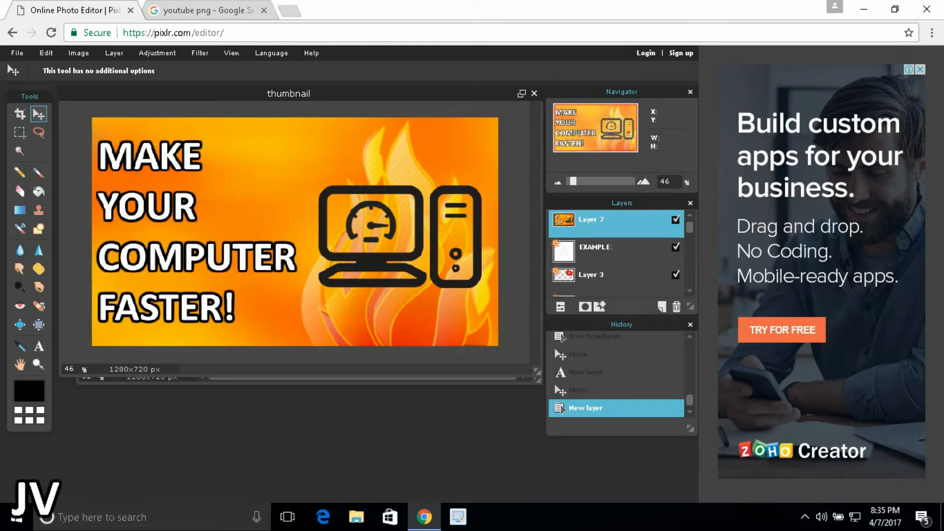
Shrink the pasted image into the canvas's lower-right corner with Free transform and position the EXAMPLE: label just above its upper-left corner
left_click(46, 53)
mouse_move(45, 53)
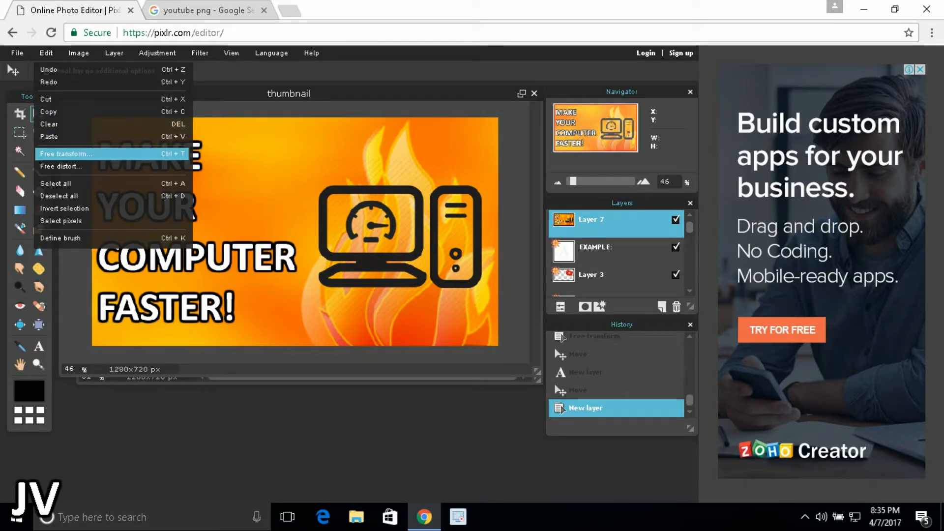
left_click(67, 154)
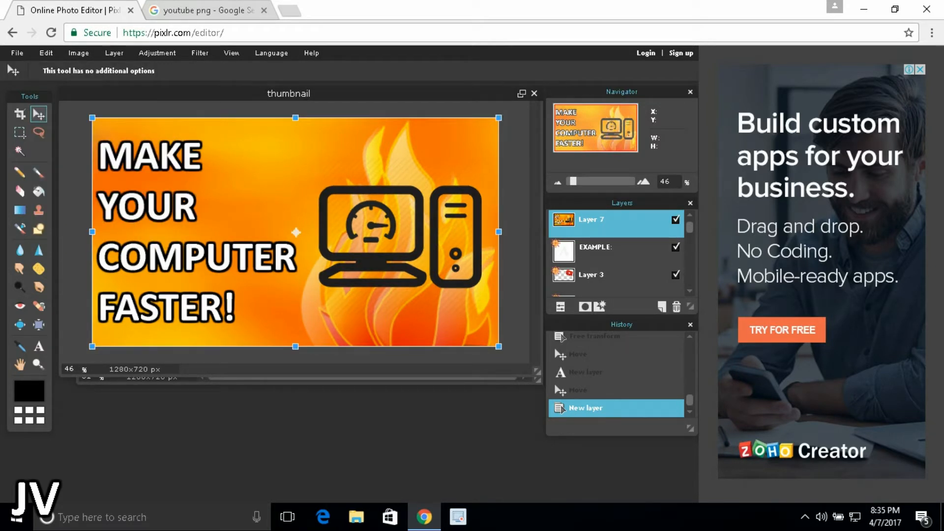
left_click_drag(92, 118, 234, 183)
left_click_drag(294, 222, 435, 299)
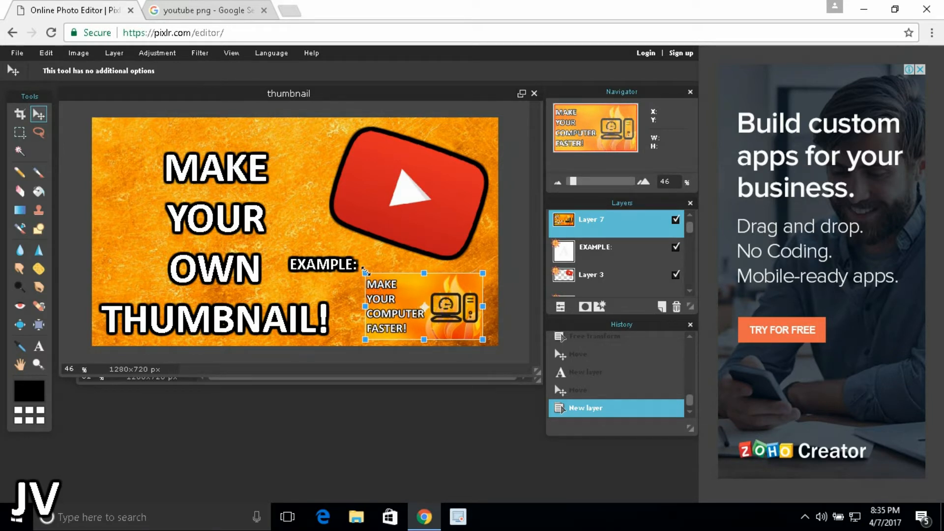
left_click_drag(365, 271, 357, 268)
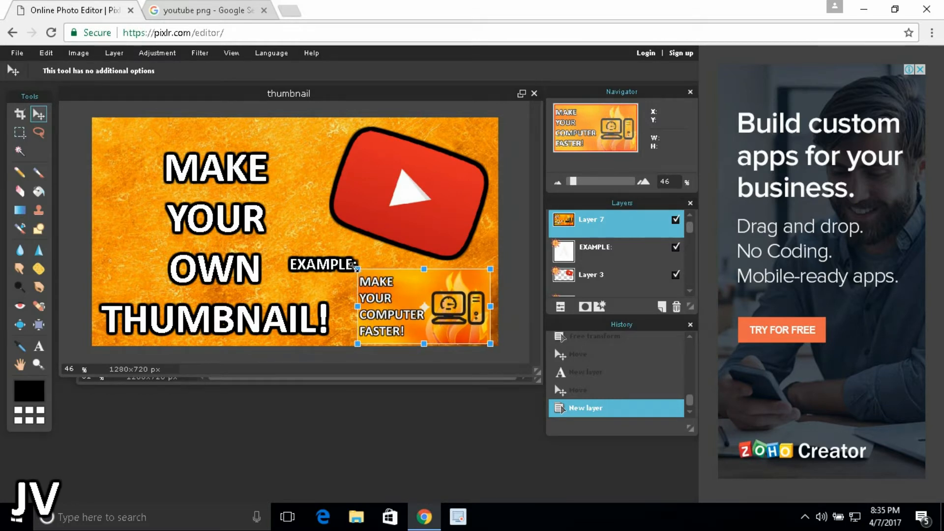
key("Return")
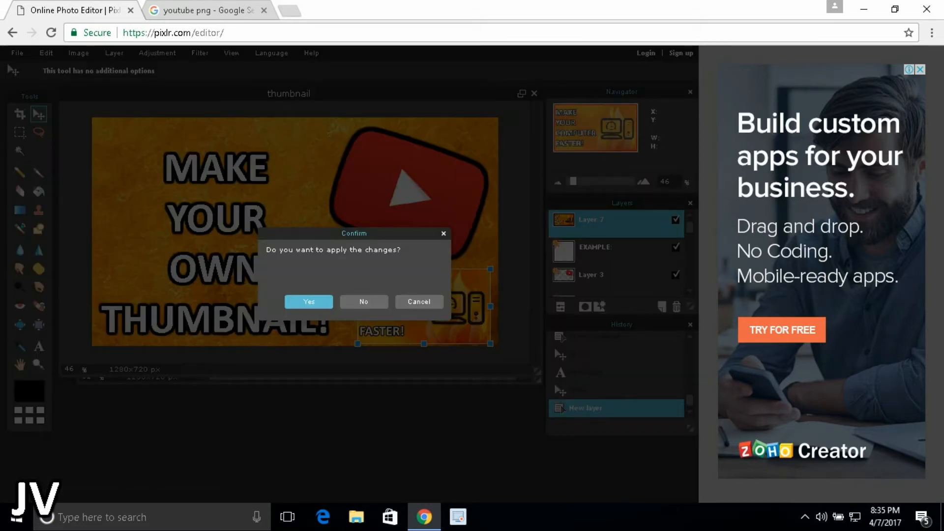
key("Return")
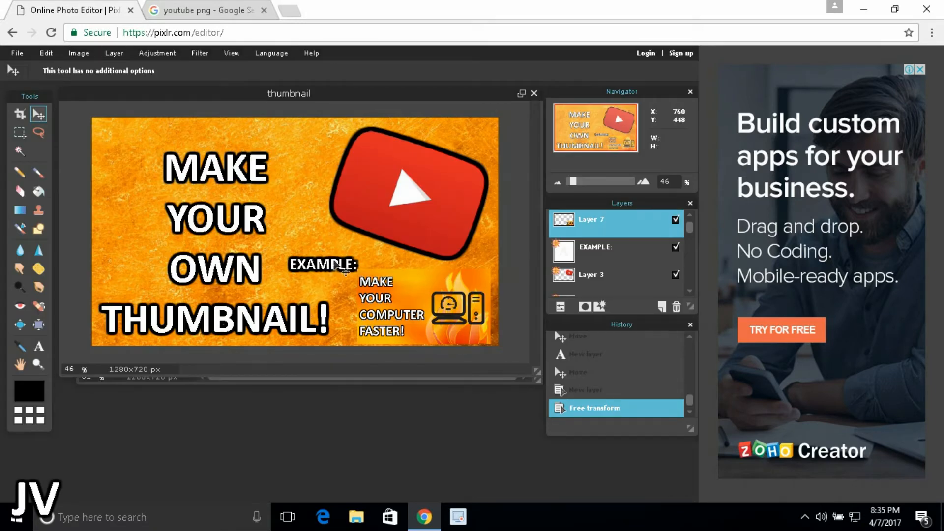
left_click_drag(331, 263, 320, 264)
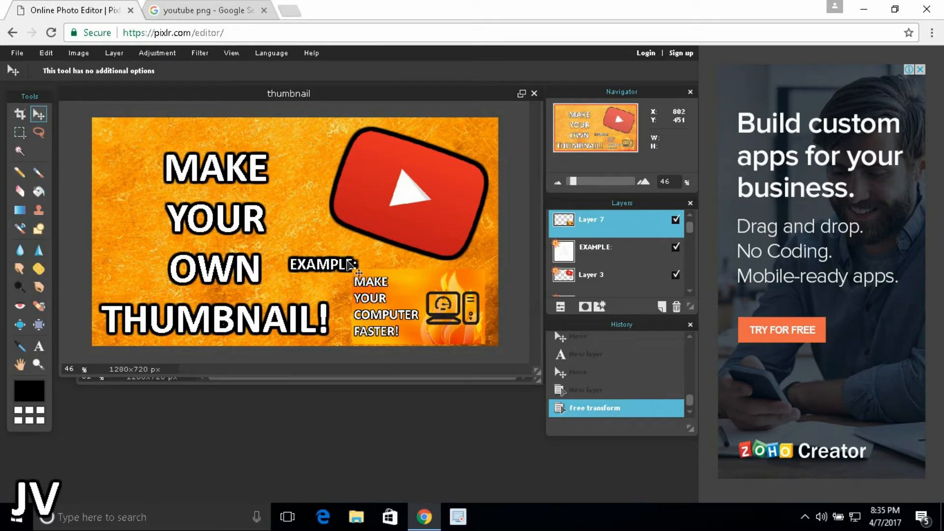
left_click_drag(347, 261, 352, 250)
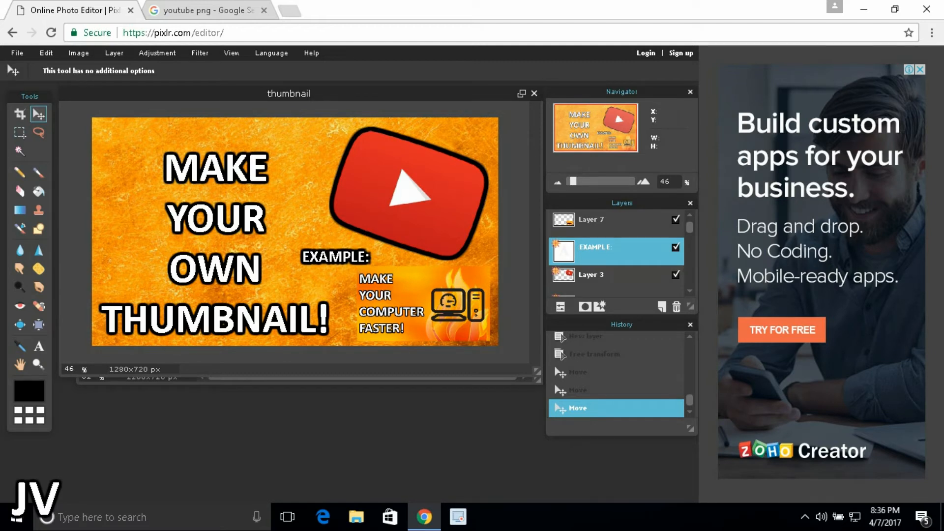
Apply a black (000000) outer glow with hardness 10 and size 10 to the pasted example image layer and nudge it slightly left
left_click(615, 223)
right_click(603, 222)
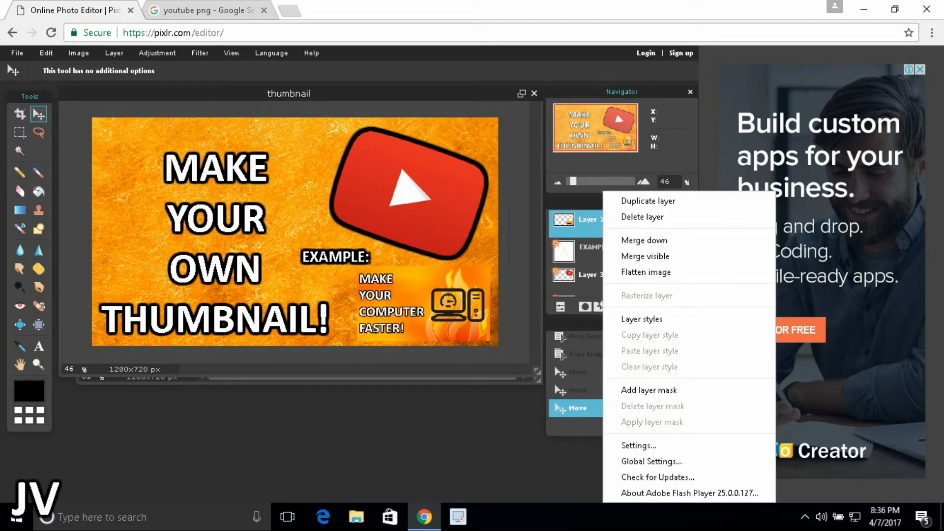
left_click(641, 319)
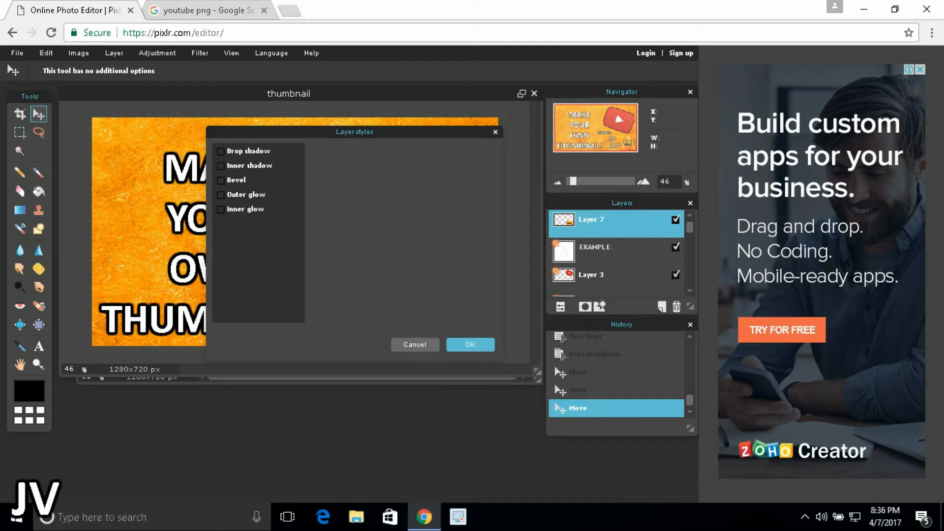
left_click(221, 194)
left_click_drag(399, 181, 455, 181)
key("BackSpace")
type("10")
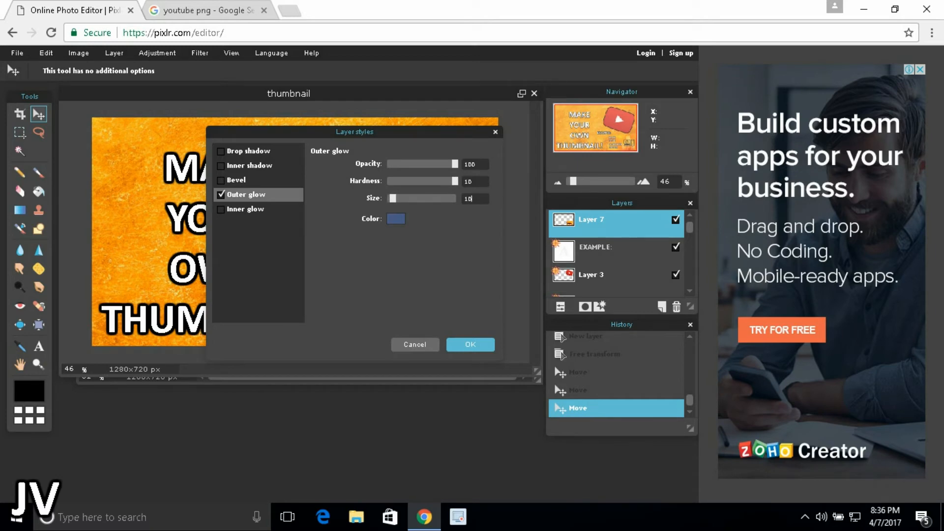
left_click(396, 219)
left_click(304, 349)
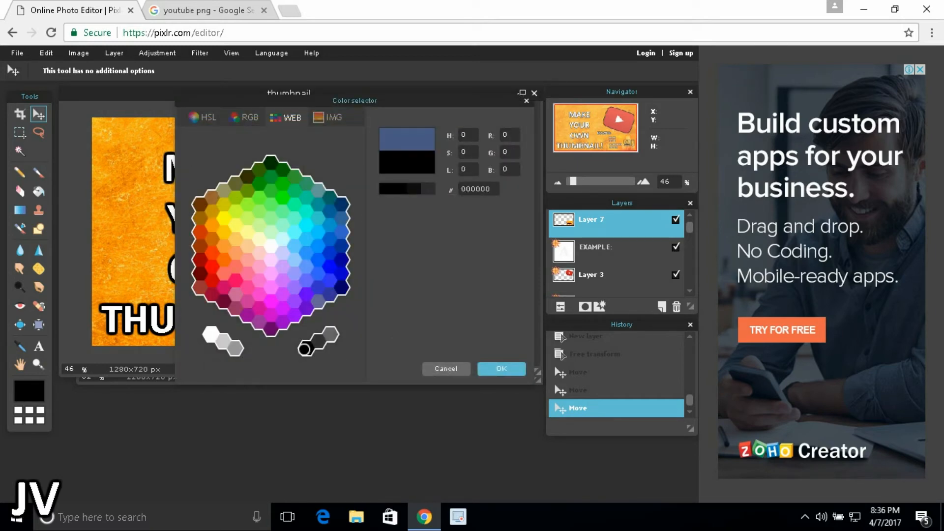
key("Return")
left_click(471, 344)
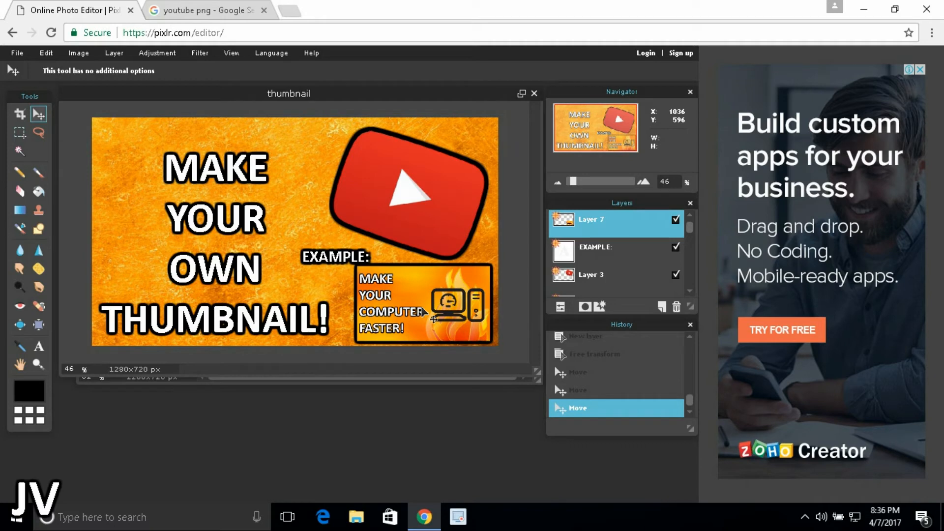
left_click_drag(418, 308, 418, 308)
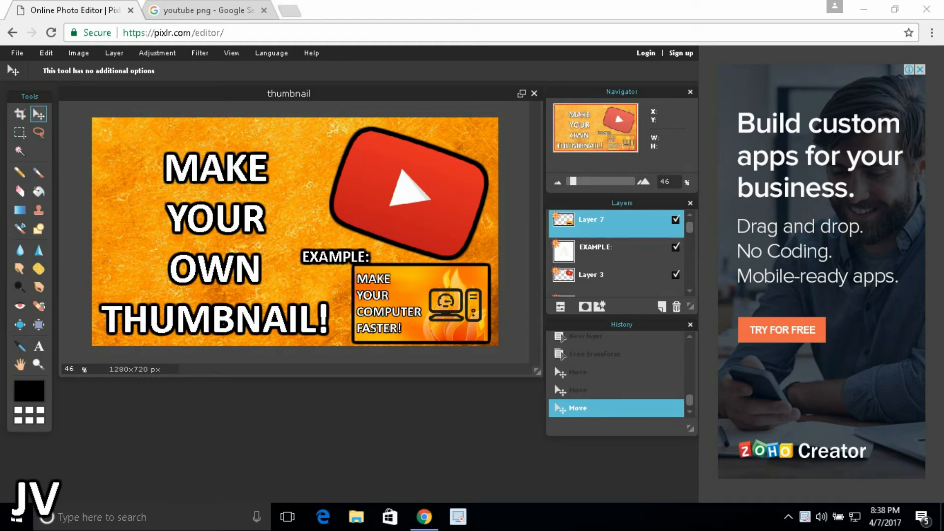
Save the finished image to the Documents folder as a JPEG named thumbnail
left_click(17, 52)
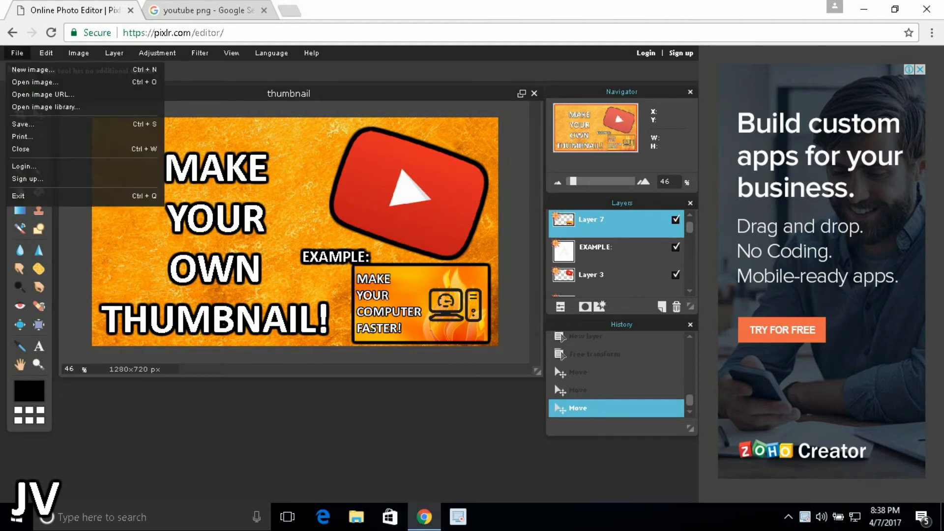
left_click(23, 124)
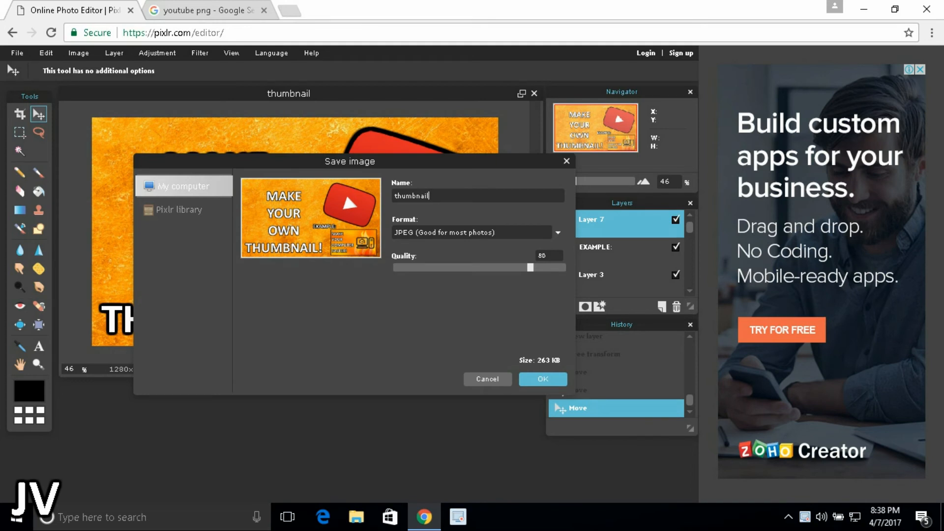
key("Return")
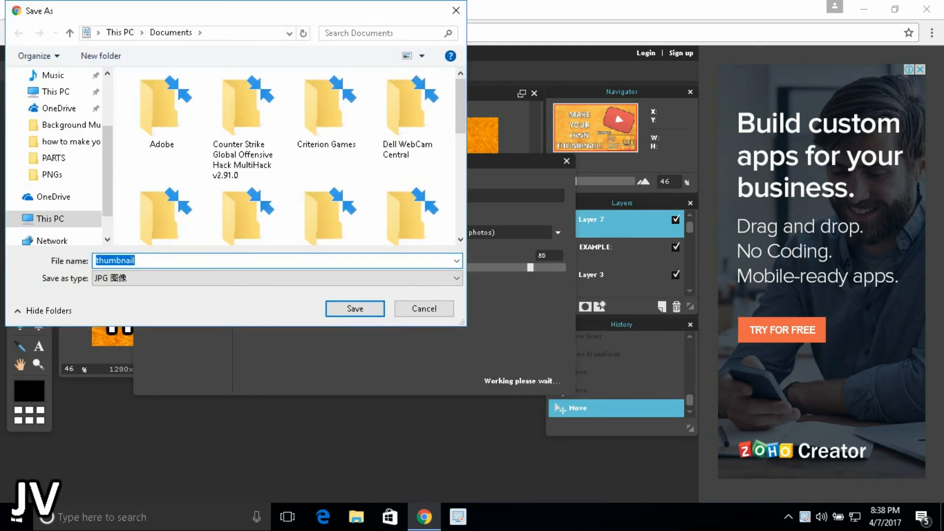
left_click(134, 261)
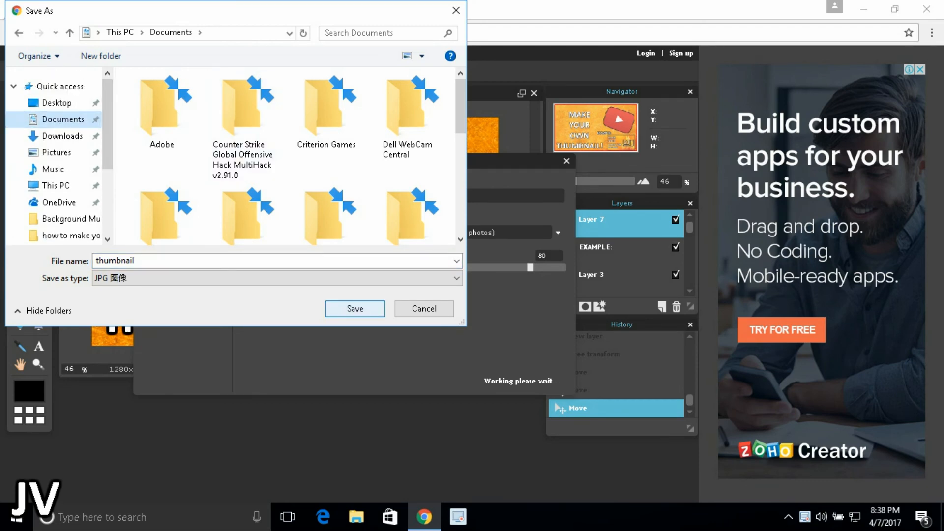
key("Return")
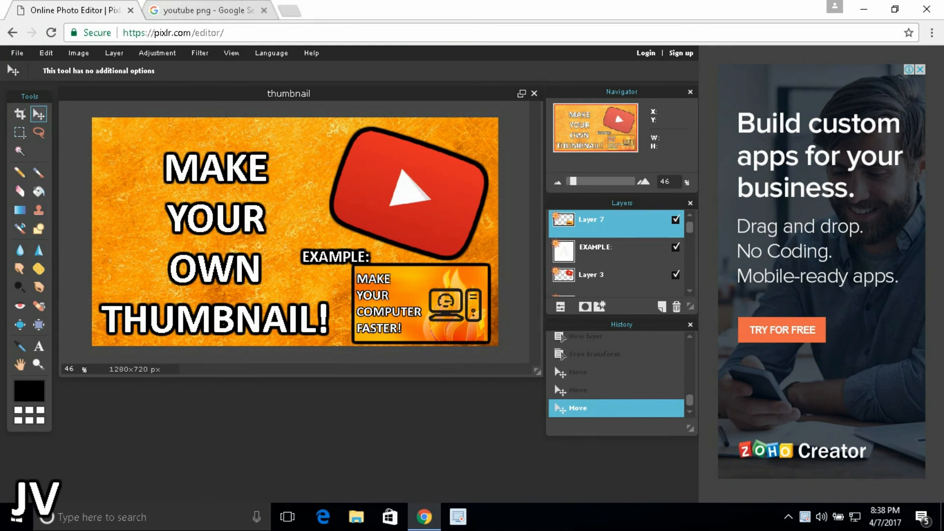
Close the photo editor page, leaving the site, and close the remaining Google search page
left_click(131, 10)
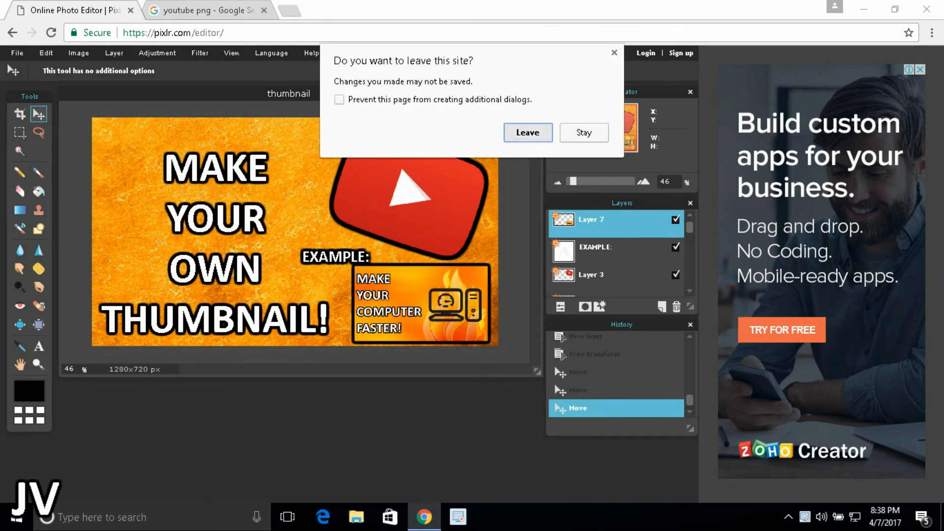
left_click(527, 132)
left_click(131, 10)
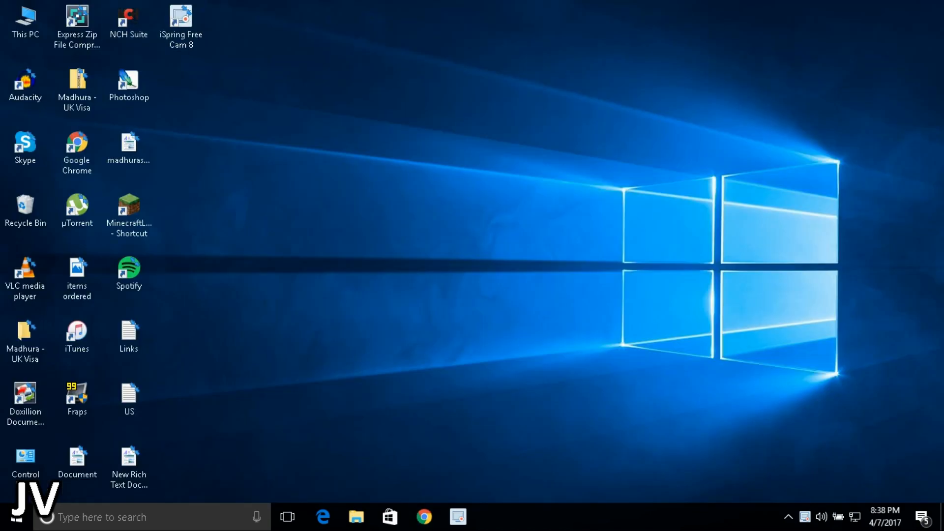